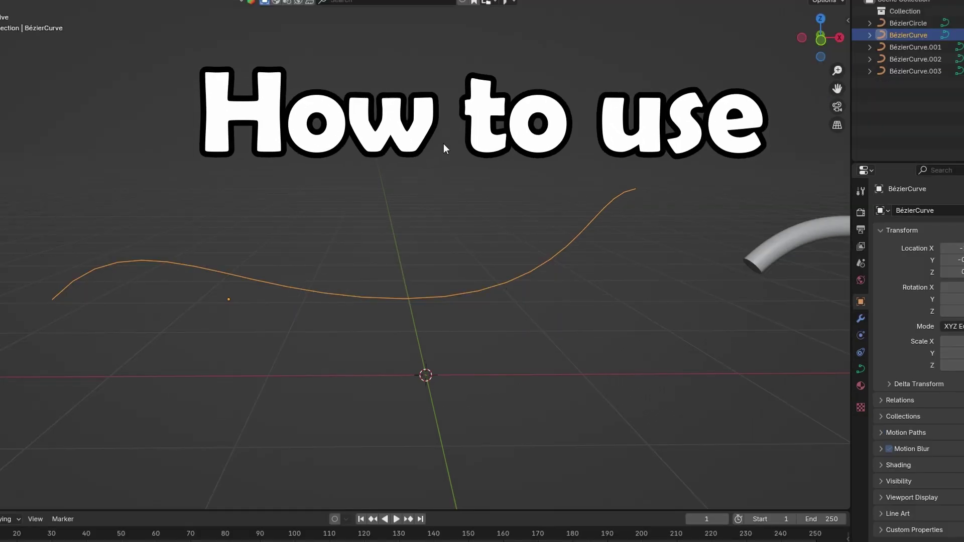
Examine the finished curve examples in turn: the round tube, the flattened profile and the tapered, grooved horn
{"action": "left_click", "coordinate": [773, 253]}
{"action": "key", "text": "KP_Decimal"}
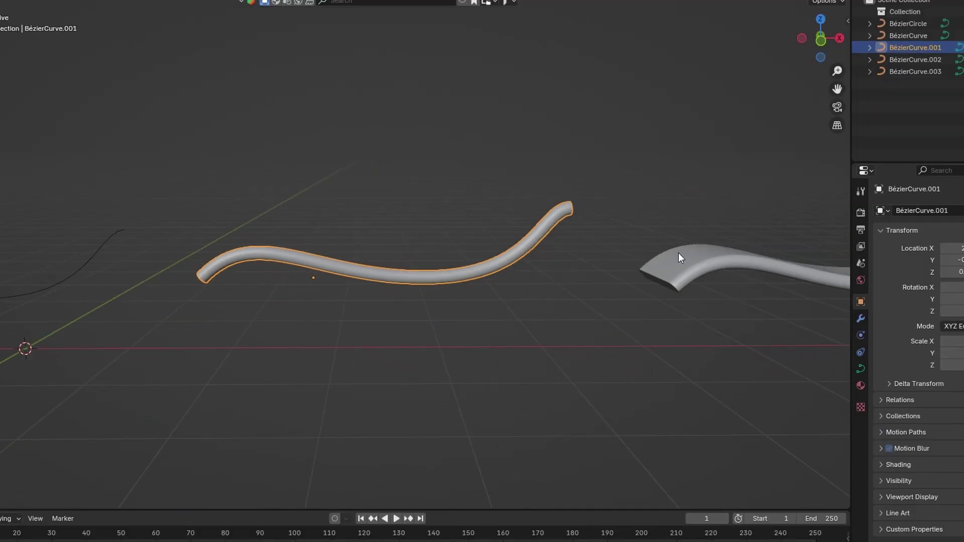
{"action": "scroll", "coordinate": [463, 276], "scroll_direction": "up", "scroll_amount": 1}
{"action": "left_click", "coordinate": [804, 267]}
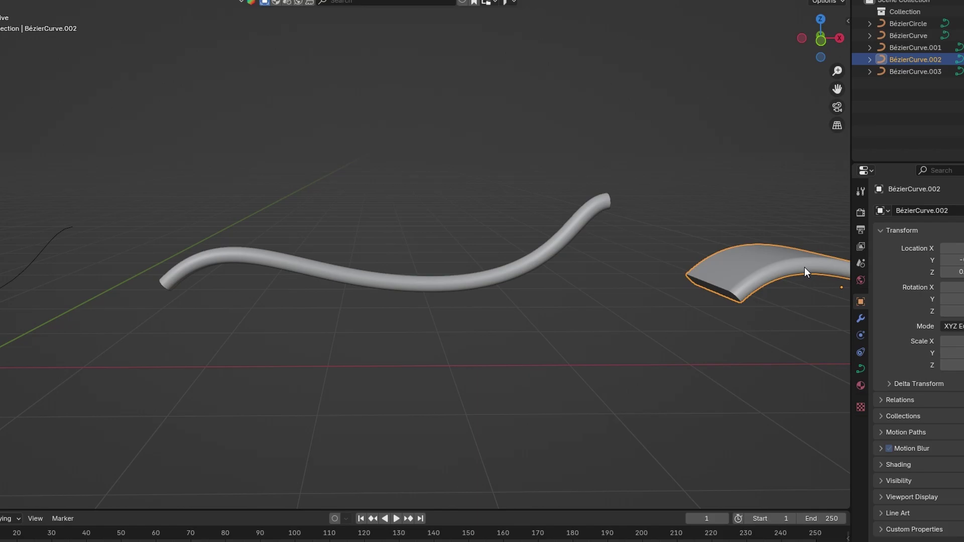
{"action": "key", "text": "KP_Decimal"}
{"action": "middle_click_drag", "start_coordinate": [509, 288], "coordinate": [486, 299]}
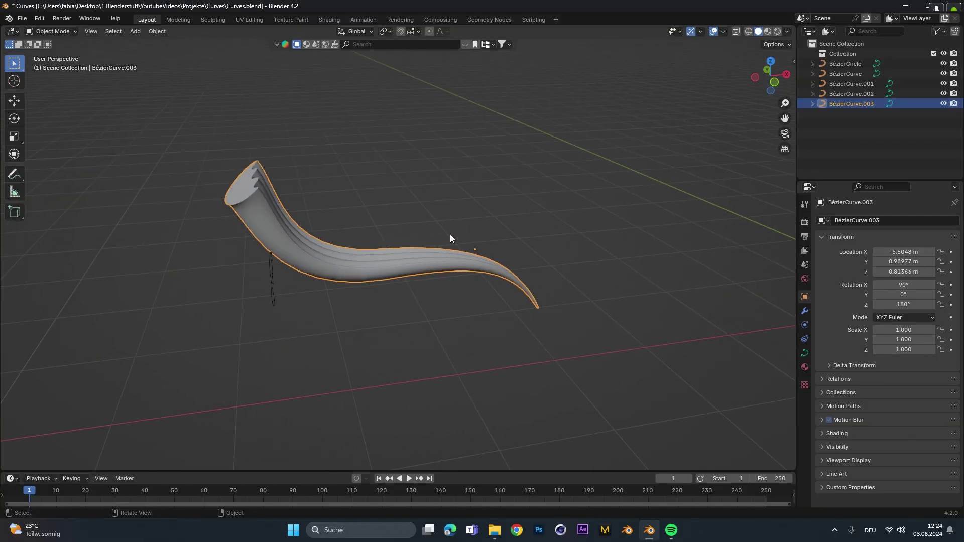
{"action": "middle_click_drag", "start_coordinate": [450, 235], "coordinate": [421, 202]}
{"action": "scroll", "coordinate": [378, 206], "scroll_direction": "up", "scroll_amount": 2}
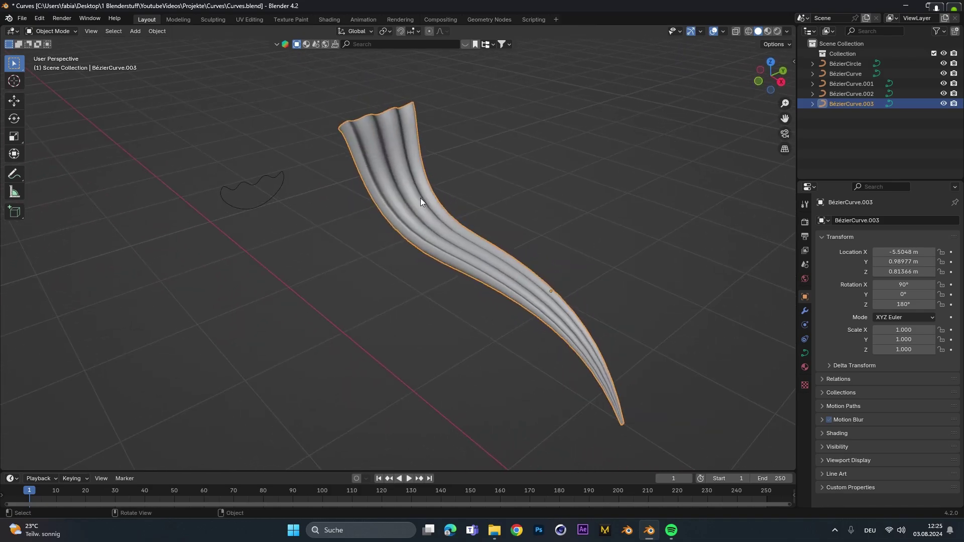
{"action": "middle_click_drag", "start_coordinate": [596, 385], "coordinate": [450, 243]}
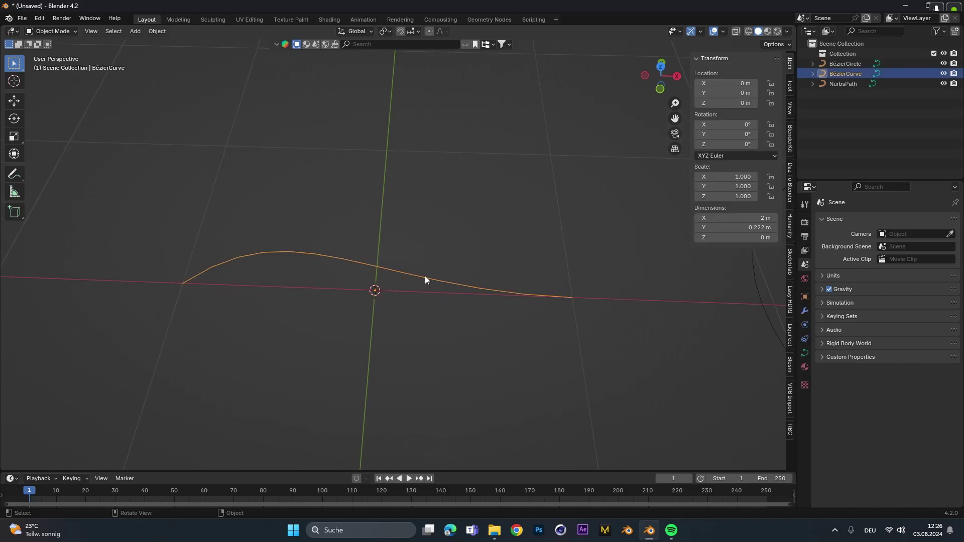
Enter Edit Mode on the Bézier curve, then move and rotate the control point at its left end
{"action": "key", "text": "Tab"}
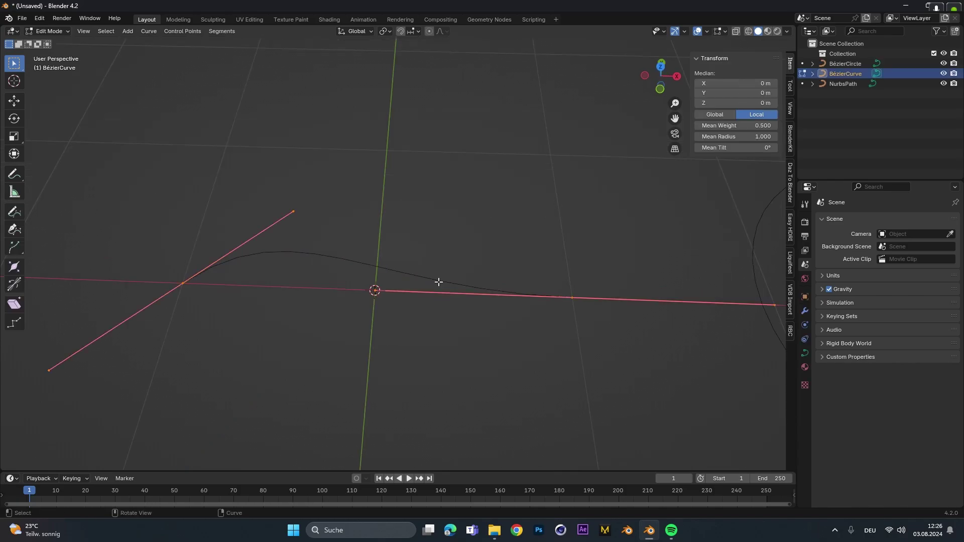
{"action": "left_click", "coordinate": [193, 291]}
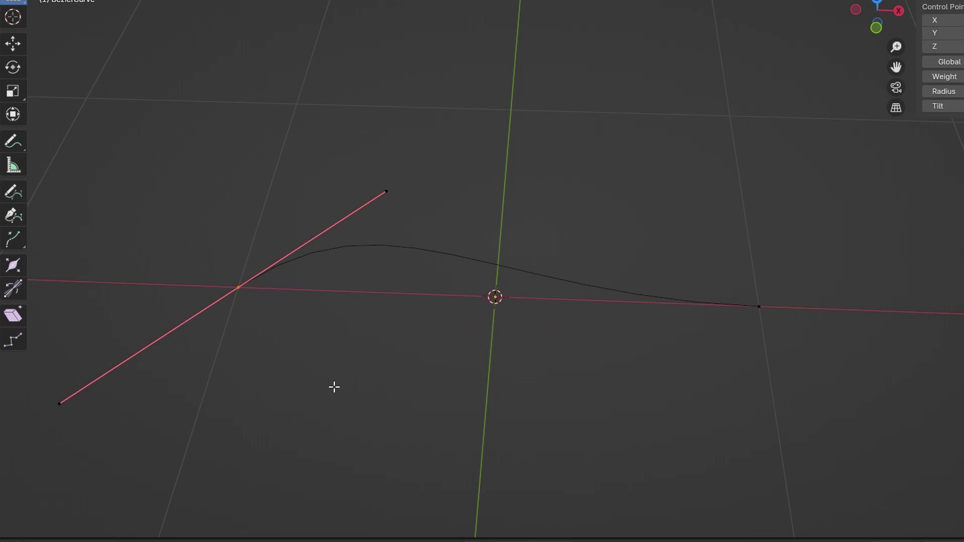
{"action": "key", "text": "g"}
{"action": "left_click", "coordinate": [311, 334]}
{"action": "key", "text": "r"}
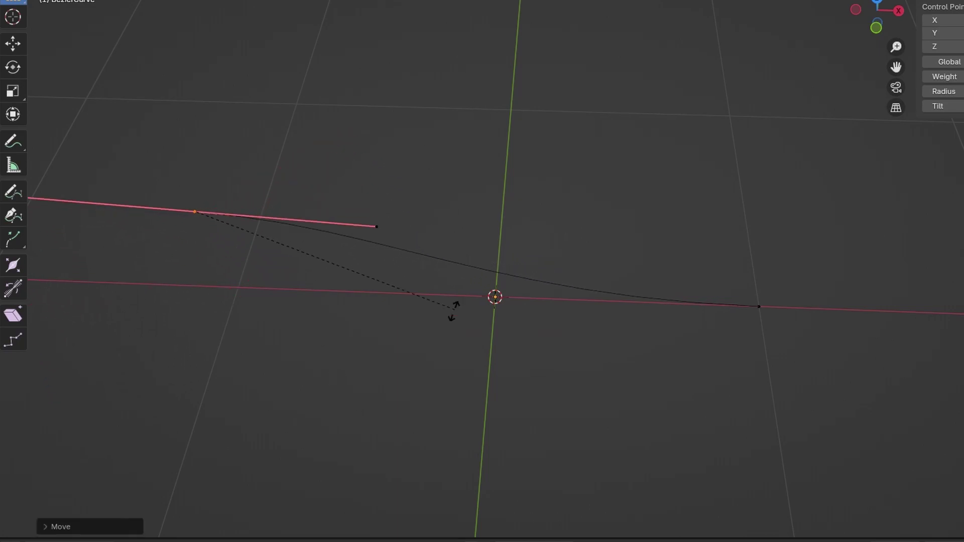
{"action": "right_click", "coordinate": [239, 390]}
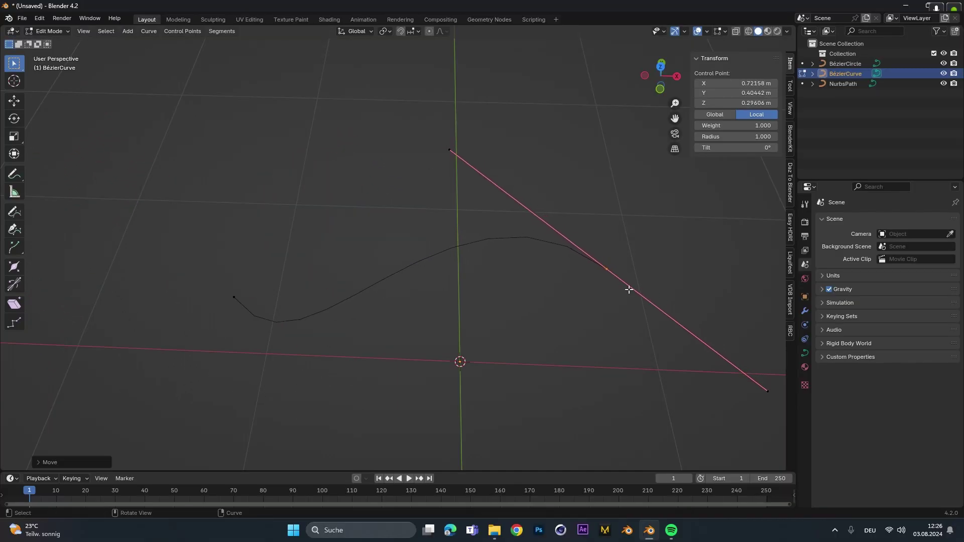
Bend the Bézier curve by rotating and moving its right end control point, and adjust that point's upper handle
{"action": "key", "text": "r"}
{"action": "left_click", "coordinate": [556, 291]}
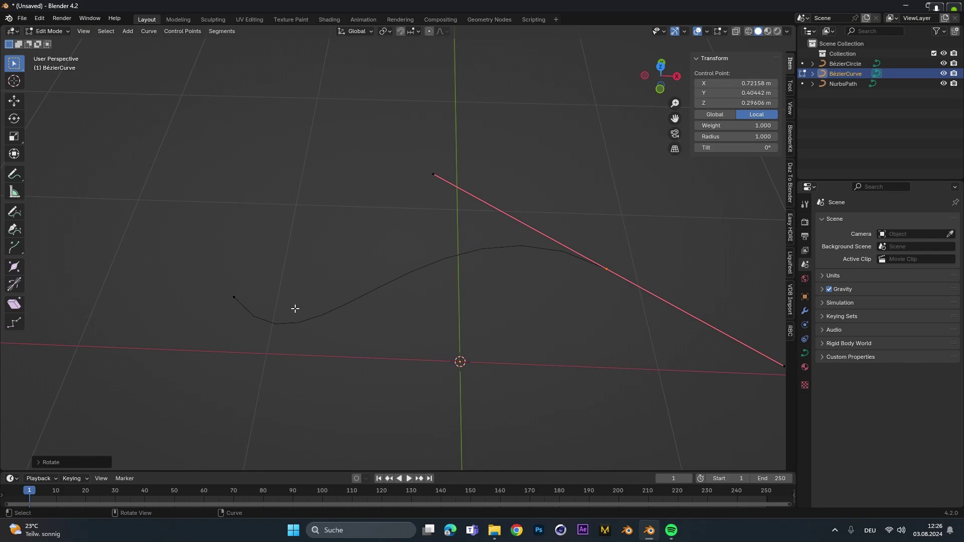
{"action": "middle_click_drag", "start_coordinate": [295, 308], "coordinate": [592, 313]}
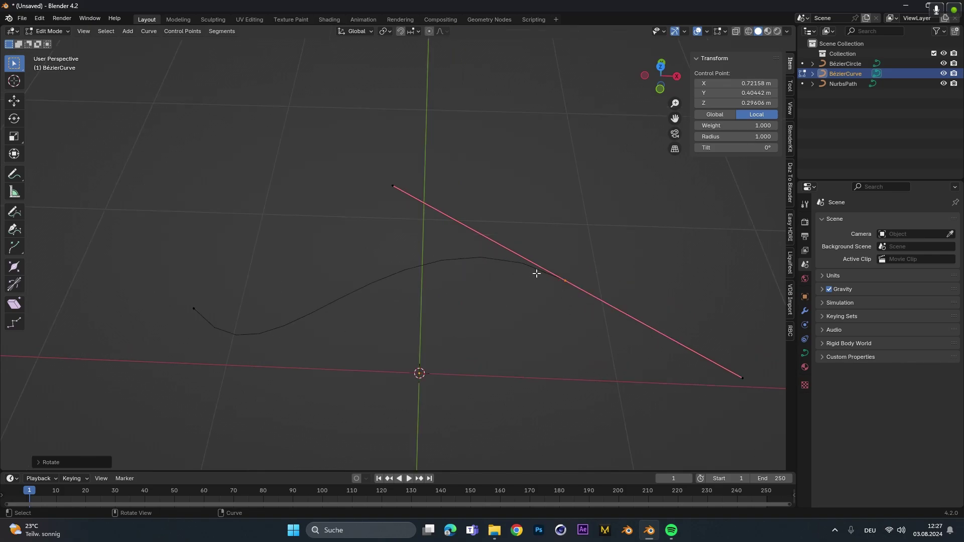
{"action": "left_click_drag", "start_coordinate": [536, 274], "coordinate": [581, 311]}
{"action": "key", "text": "g"}
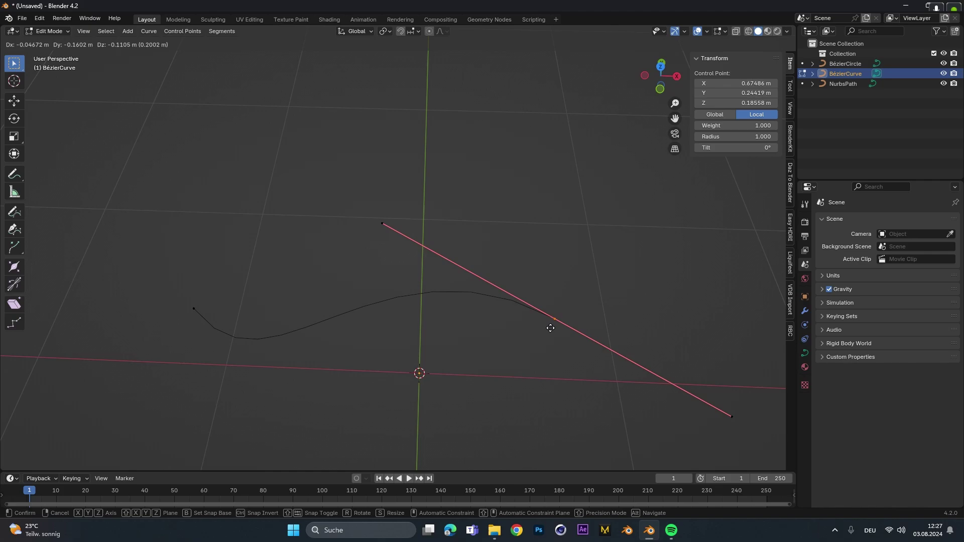
{"action": "left_click", "coordinate": [548, 313]}
{"action": "key", "text": "r"}
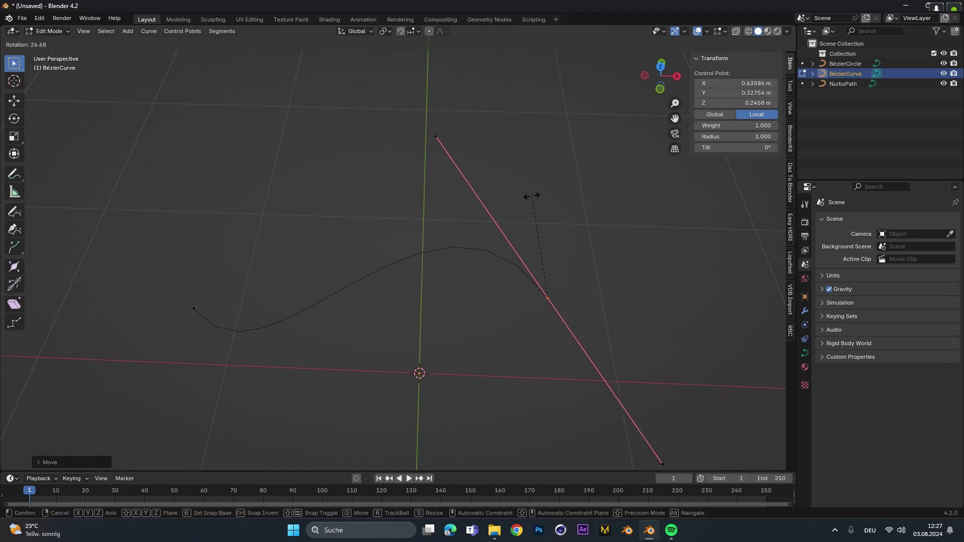
{"action": "left_click", "coordinate": [502, 214]}
{"action": "left_click_drag", "start_coordinate": [358, 167], "coordinate": [389, 186]}
{"action": "key", "text": "g"}
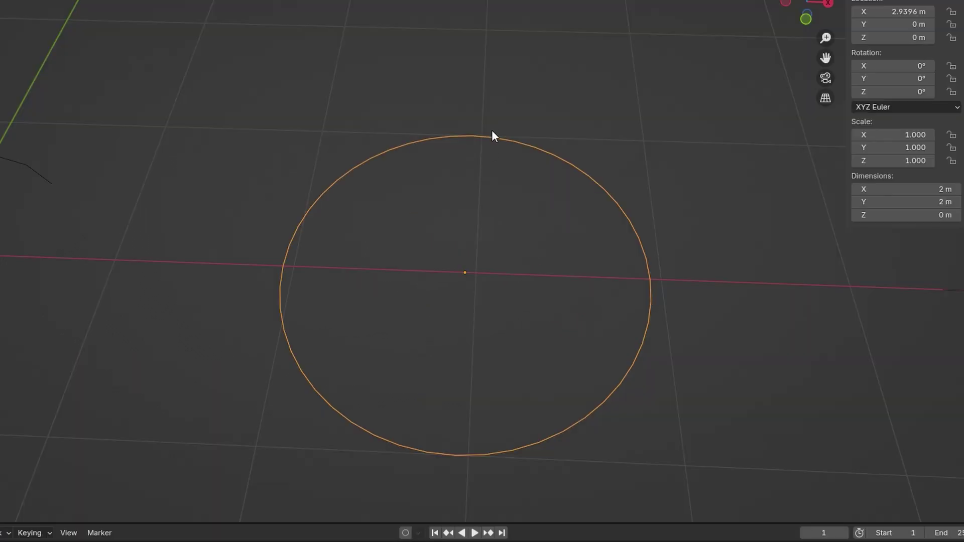
Enter Edit Mode on the Bézier circle and select its individual control points one after another
{"action": "key", "text": "Tab"}
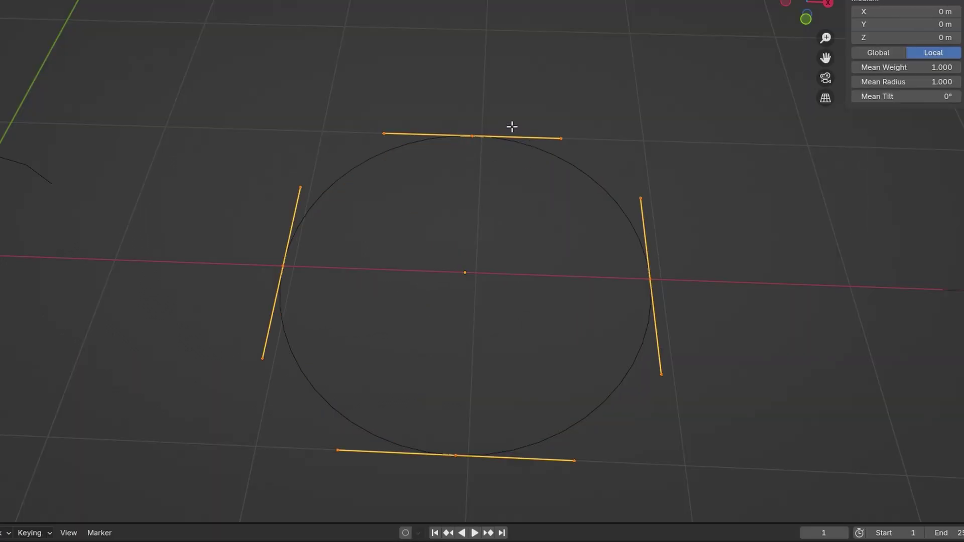
{"action": "middle_click_drag", "start_coordinate": [497, 219], "coordinate": [497, 179], "text": "shift"}
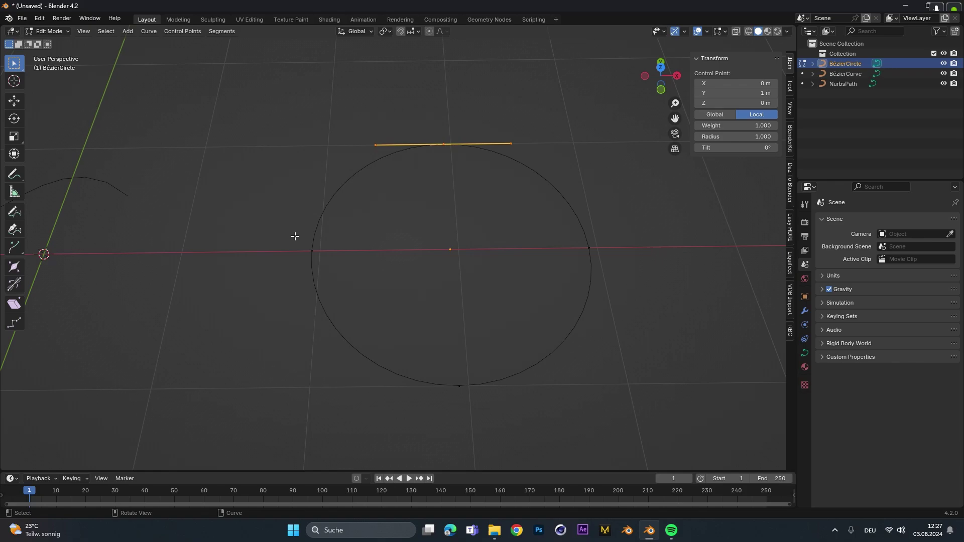
{"action": "left_click", "coordinate": [286, 236]}
{"action": "left_click", "coordinate": [467, 94]}
{"action": "left_click_drag", "start_coordinate": [663, 245], "coordinate": [668, 243]}
{"action": "left_click", "coordinate": [481, 338]}
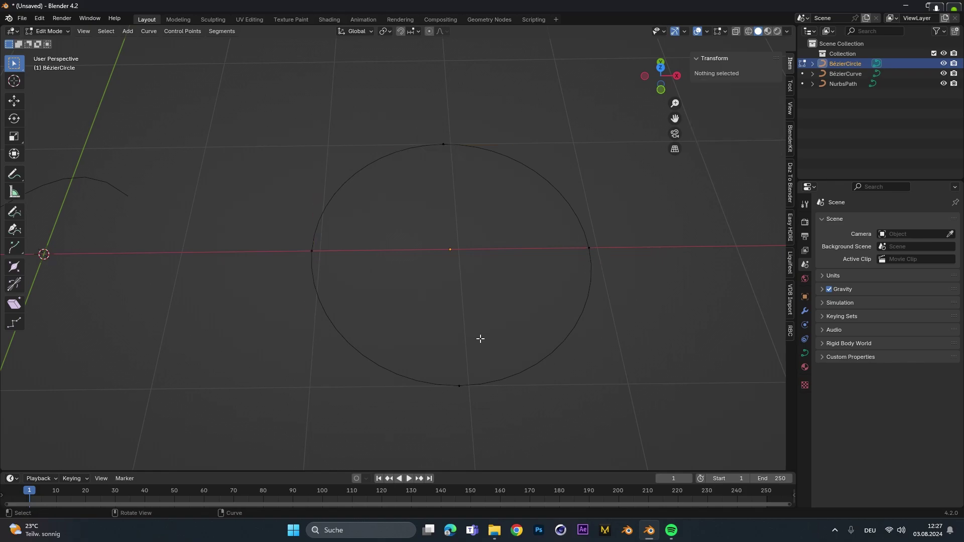
{"action": "left_click", "coordinate": [459, 386]}
{"action": "left_click", "coordinate": [589, 248]}
{"action": "key", "text": "s"}
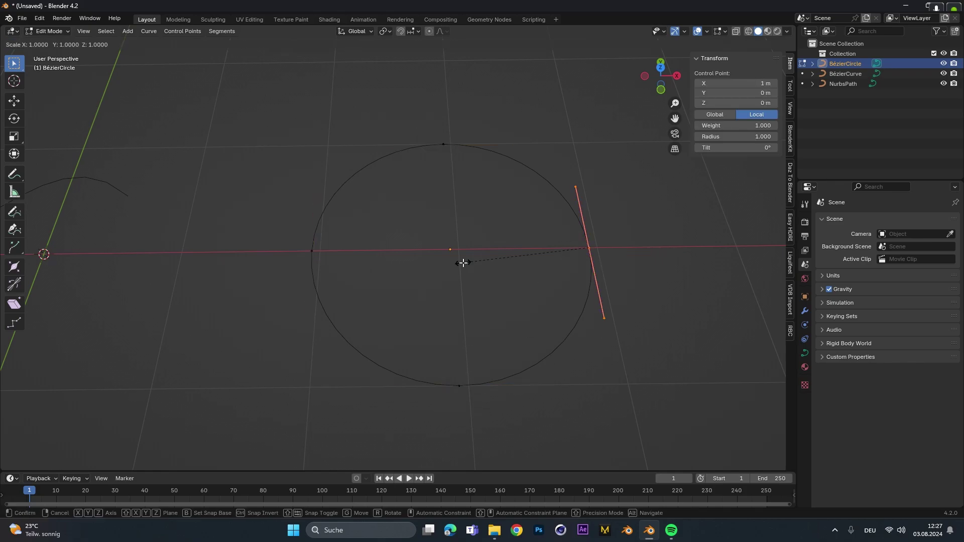
{"action": "right_click", "coordinate": [463, 264]}
Move the circle's right control point and rotate its handles through the upper handle end
{"action": "key", "text": "a"}
{"action": "middle_click_drag", "start_coordinate": [518, 271], "coordinate": [480, 272], "text": "shift"}
{"action": "left_click_drag", "start_coordinate": [527, 236], "coordinate": [592, 270]}
{"action": "key", "text": "g"}
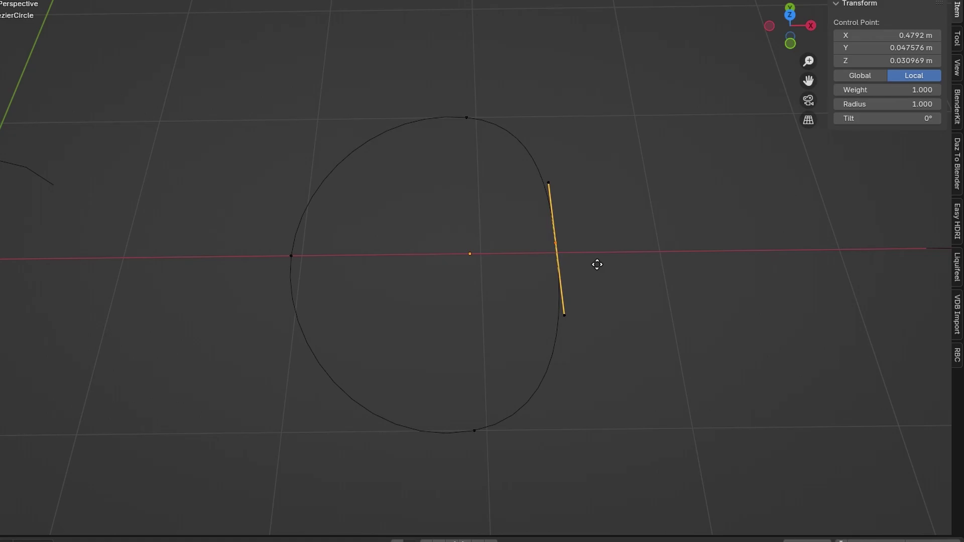
{"action": "left_click", "coordinate": [676, 259]}
{"action": "left_click", "coordinate": [603, 168]}
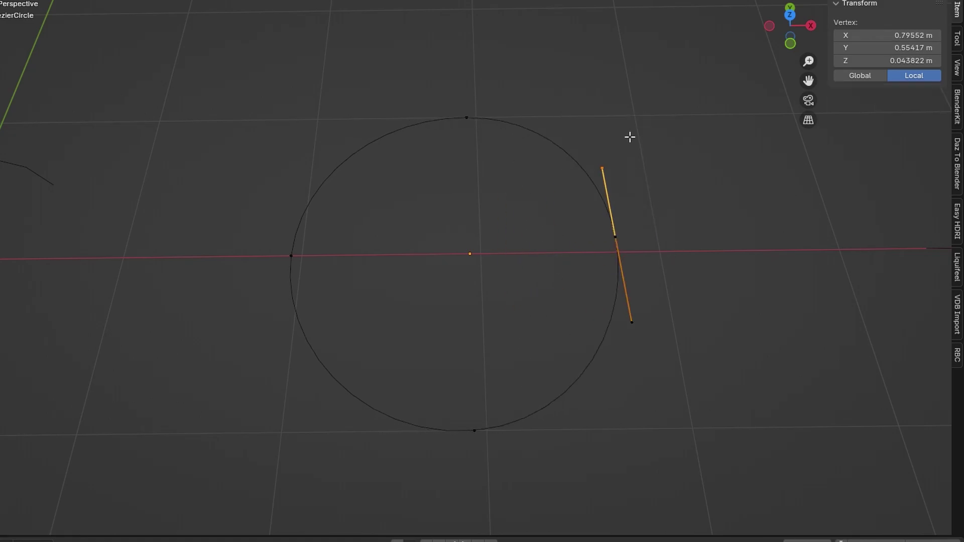
{"action": "key", "text": "r"}
{"action": "left_click", "coordinate": [686, 215]}
Move the circle's right control point inward, towards the centre, to dent that side of the shape
{"action": "left_click_drag", "start_coordinate": [581, 203], "coordinate": [662, 290]}
{"action": "key", "text": "g"}
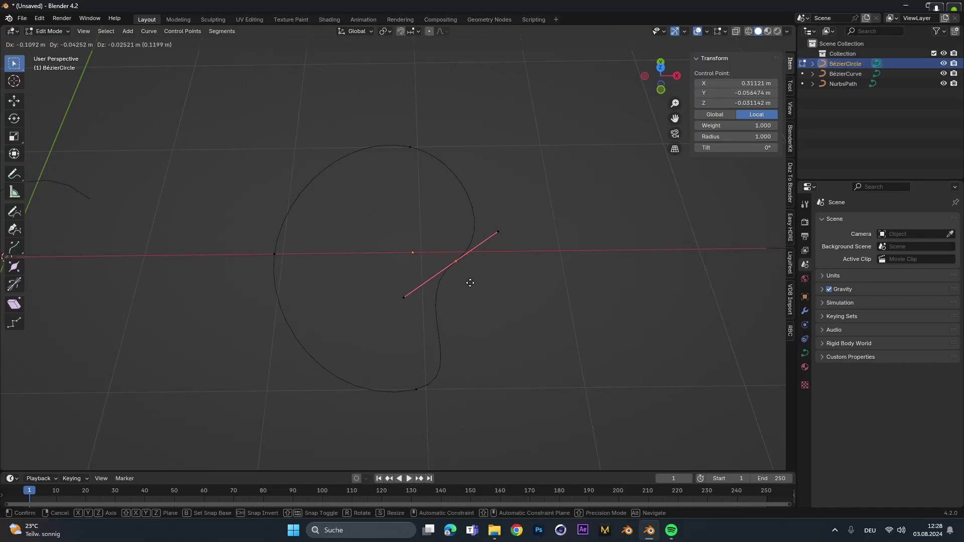
{"action": "left_click", "coordinate": [470, 283]}
{"action": "middle_click_drag", "start_coordinate": [459, 245], "coordinate": [487, 265]}
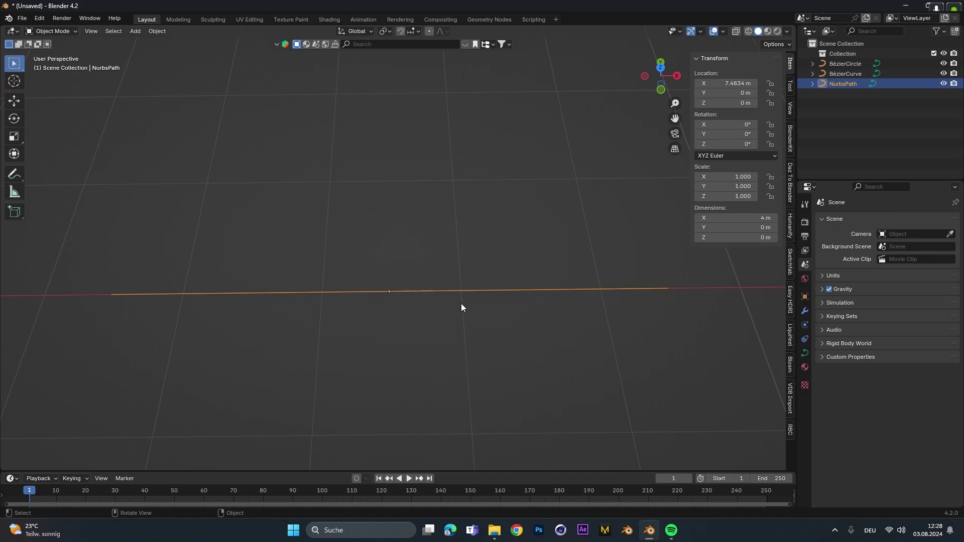
Enter Edit Mode on the NURBS path and move its second and fourth control points to opposite sides, forming a wave
{"action": "key", "text": "Tab"}
{"action": "scroll", "coordinate": [430, 314], "scroll_direction": "down", "scroll_amount": 2}
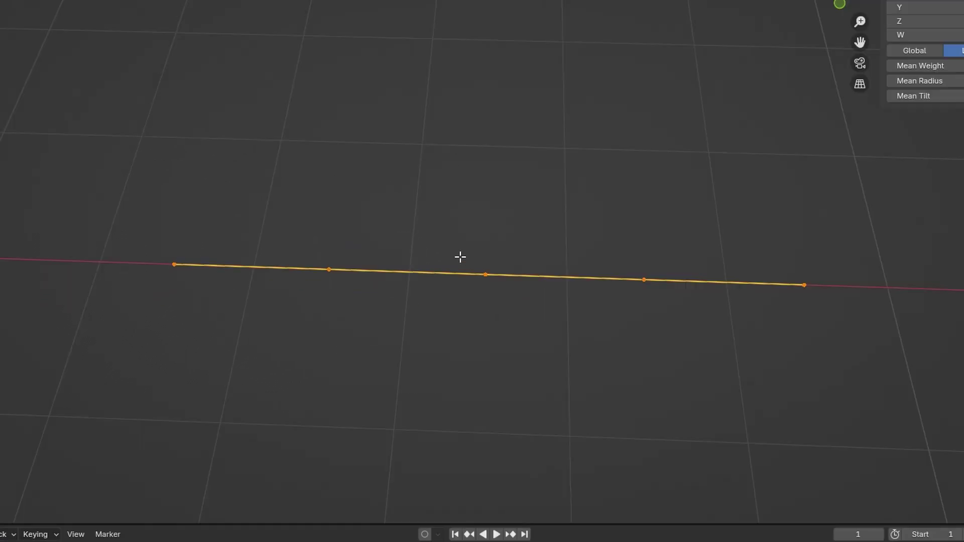
{"action": "middle_click_drag", "start_coordinate": [460, 257], "coordinate": [536, 254]}
{"action": "left_click_drag", "start_coordinate": [595, 187], "coordinate": [652, 263]}
{"action": "key", "text": "g"}
{"action": "left_click", "coordinate": [637, 146]}
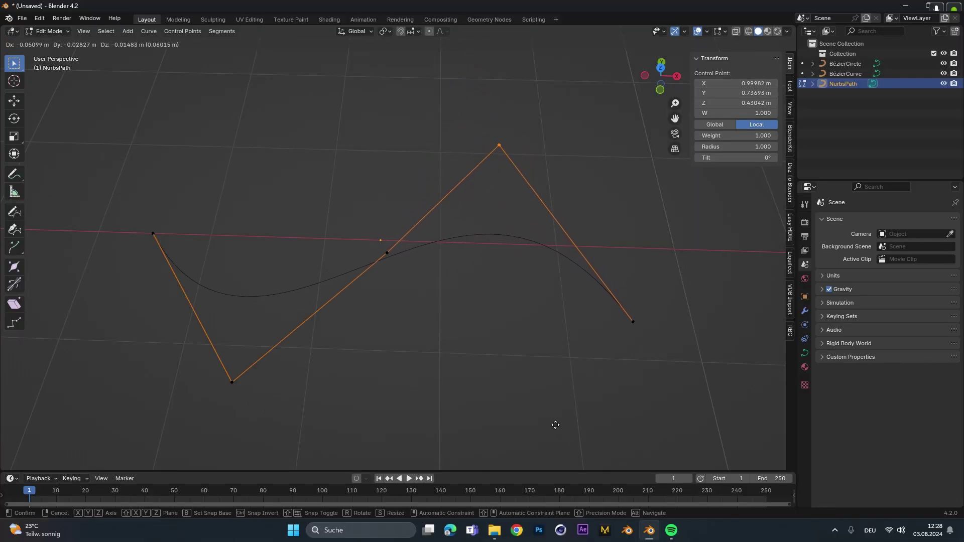
{"action": "left_click", "coordinate": [556, 425]}
{"action": "left_click_drag", "start_coordinate": [191, 378], "coordinate": [274, 442]}
{"action": "key", "text": "g"}
{"action": "left_click", "coordinate": [197, 290]}
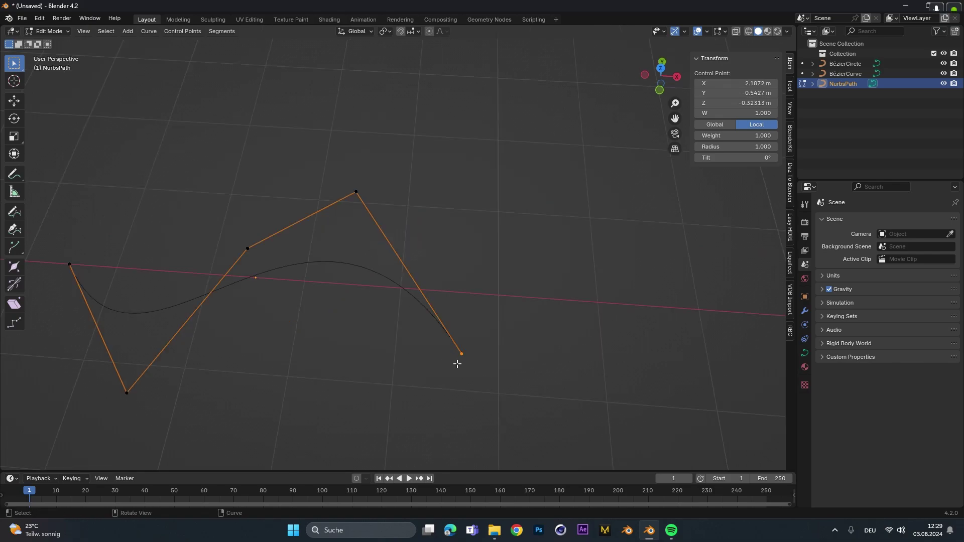
Extrude five new control points from the right end of the NURBS path, curling around into an open outer loop
{"action": "key", "text": "e"}
{"action": "left_click", "coordinate": [570, 350]}
{"action": "key", "text": "e"}
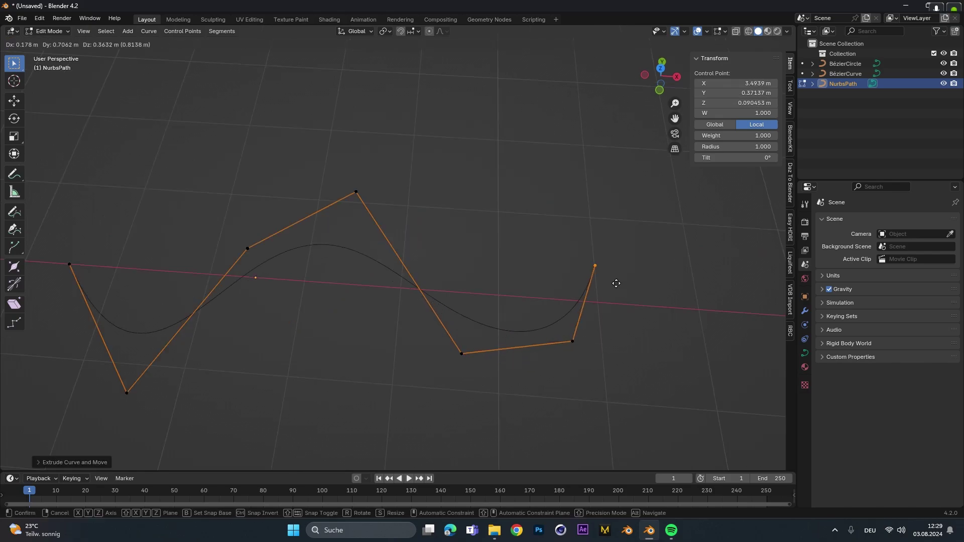
{"action": "left_click", "coordinate": [582, 199]}
{"action": "key", "text": "e"}
{"action": "left_click", "coordinate": [486, 189]}
{"action": "key", "text": "e"}
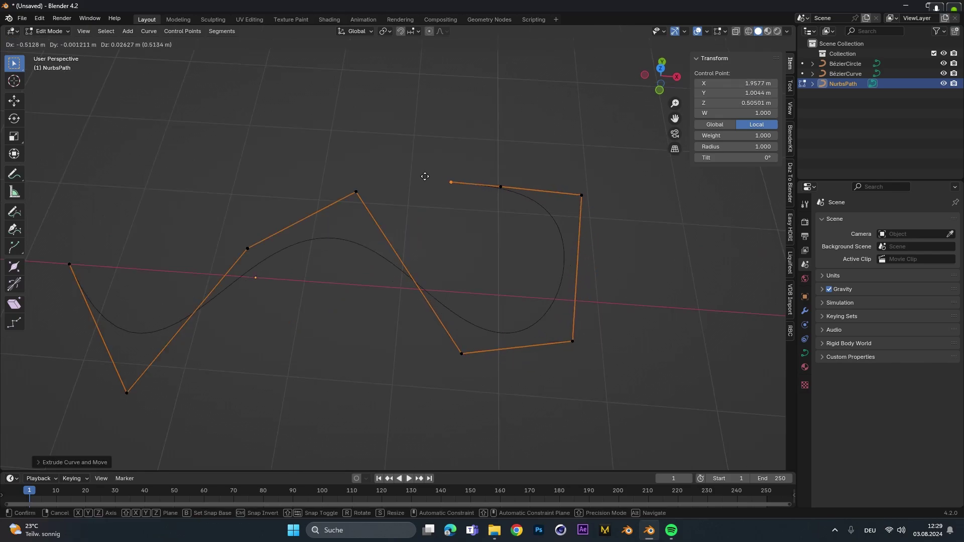
{"action": "left_click", "coordinate": [417, 185]}
{"action": "key", "text": "e"}
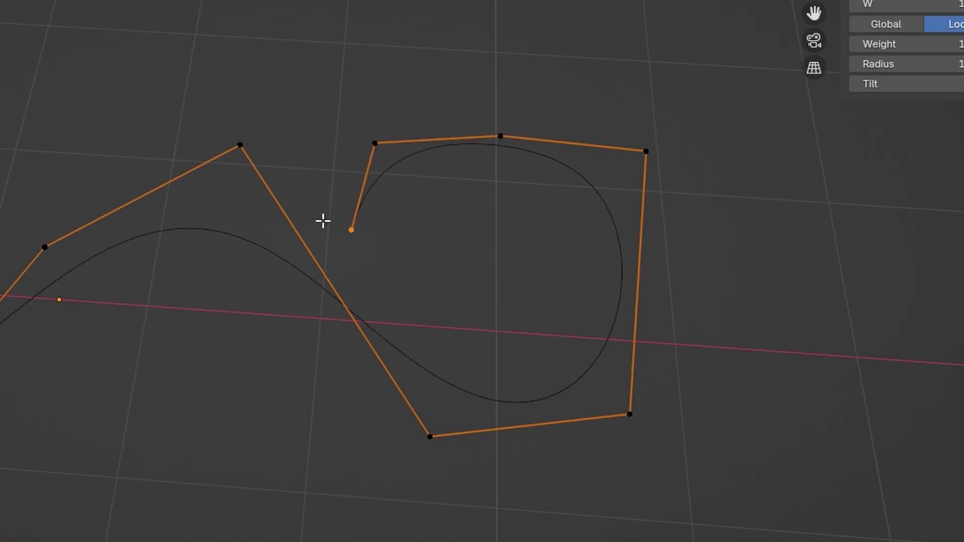
{"action": "left_click", "coordinate": [323, 221]}
Extrude eight more control points from the loop's end, winding inward to form a spiral
{"action": "key", "text": "e"}
{"action": "left_click", "coordinate": [400, 321]}
{"action": "key", "text": "e"}
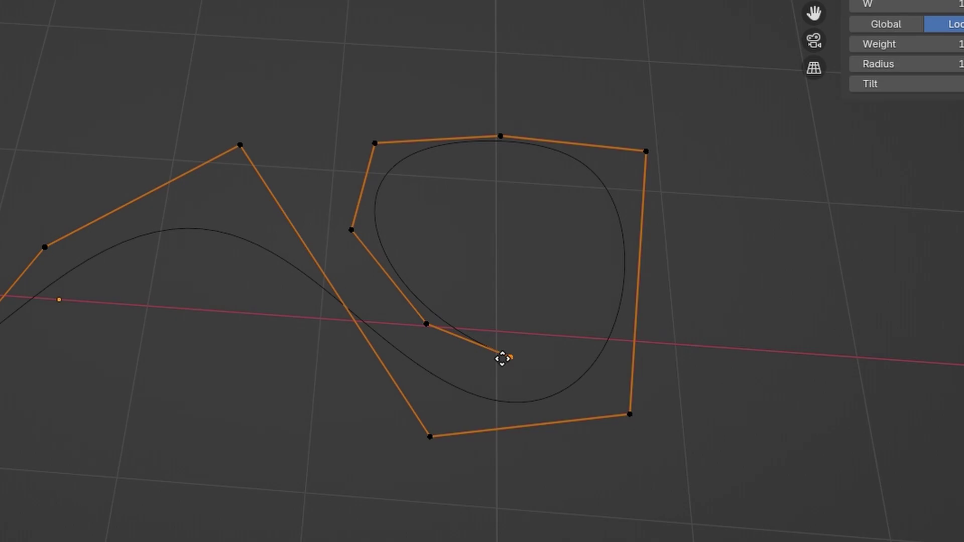
{"action": "left_click", "coordinate": [534, 341]}
{"action": "key", "text": "e"}
{"action": "left_click", "coordinate": [540, 246]}
{"action": "key", "text": "e"}
{"action": "left_click", "coordinate": [515, 196]}
{"action": "key", "text": "e"}
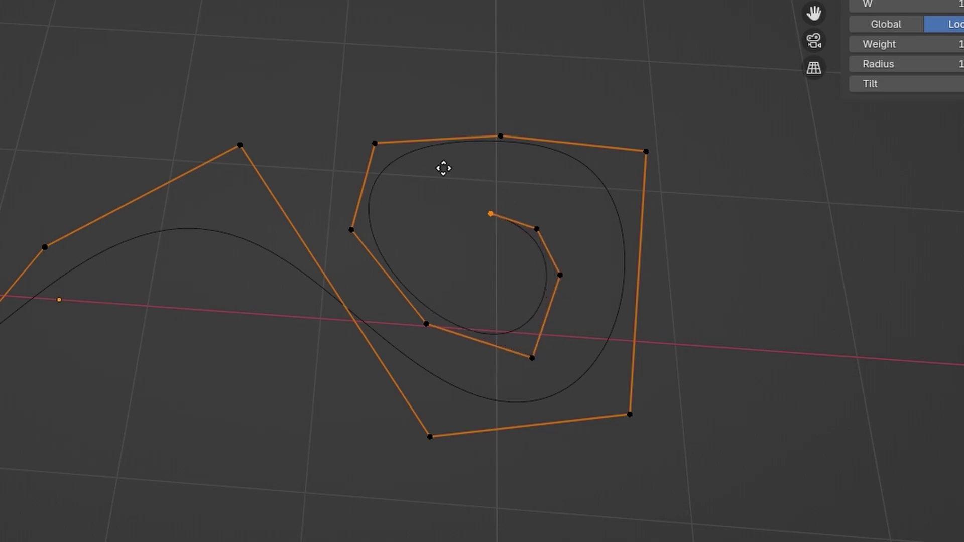
{"action": "left_click", "coordinate": [436, 169]}
{"action": "key", "text": "e"}
{"action": "left_click", "coordinate": [375, 173]}
{"action": "key", "text": "e"}
{"action": "left_click", "coordinate": [368, 239]}
{"action": "key", "text": "e"}
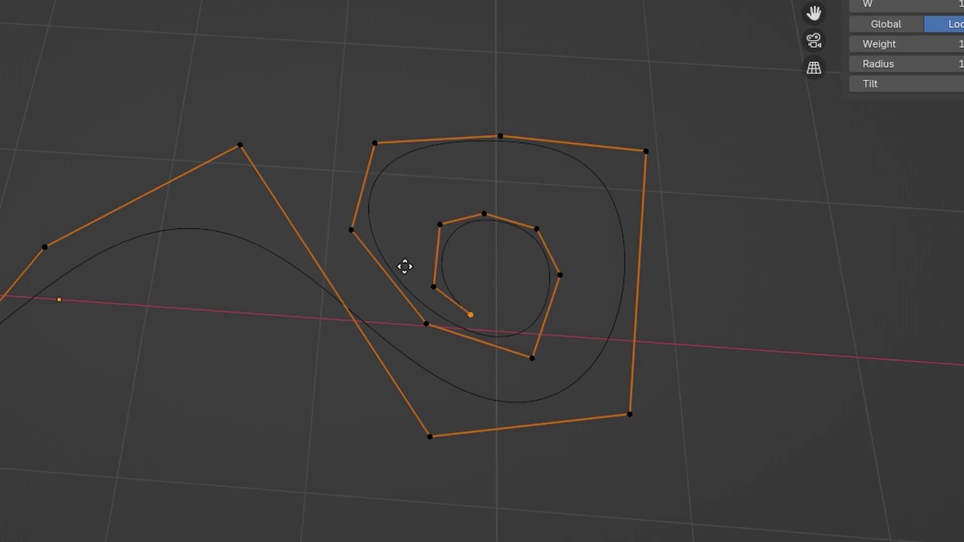
{"action": "left_click", "coordinate": [405, 266]}
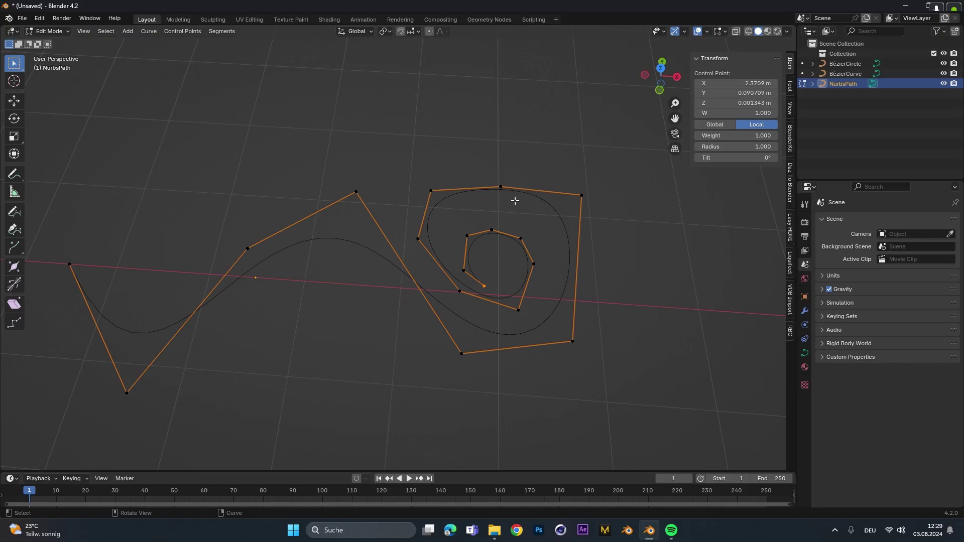
In Edit Mode, move the two control points at the upper left and top of the spiral's outer loop to round its outline
{"action": "key", "text": "Tab"}
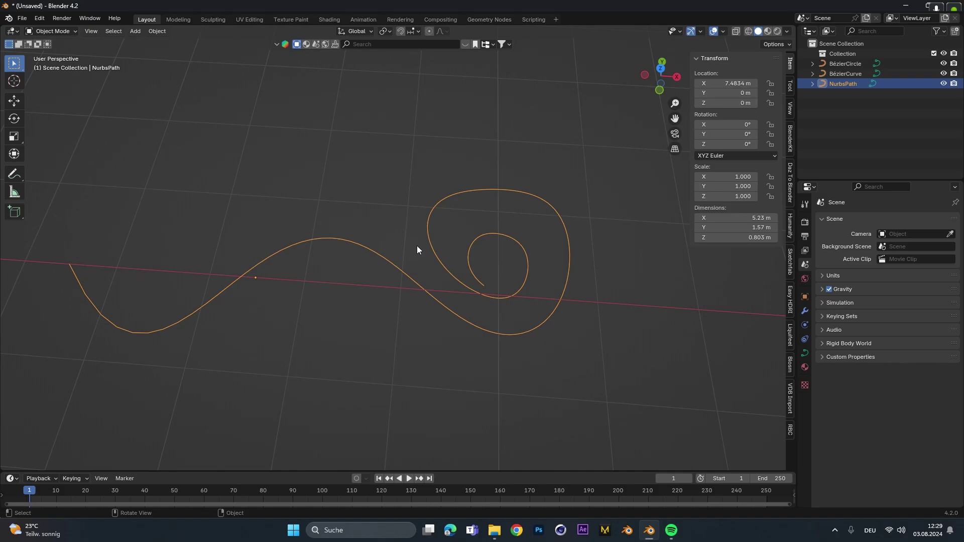
{"action": "key", "text": "Tab"}
{"action": "key", "text": "g"}
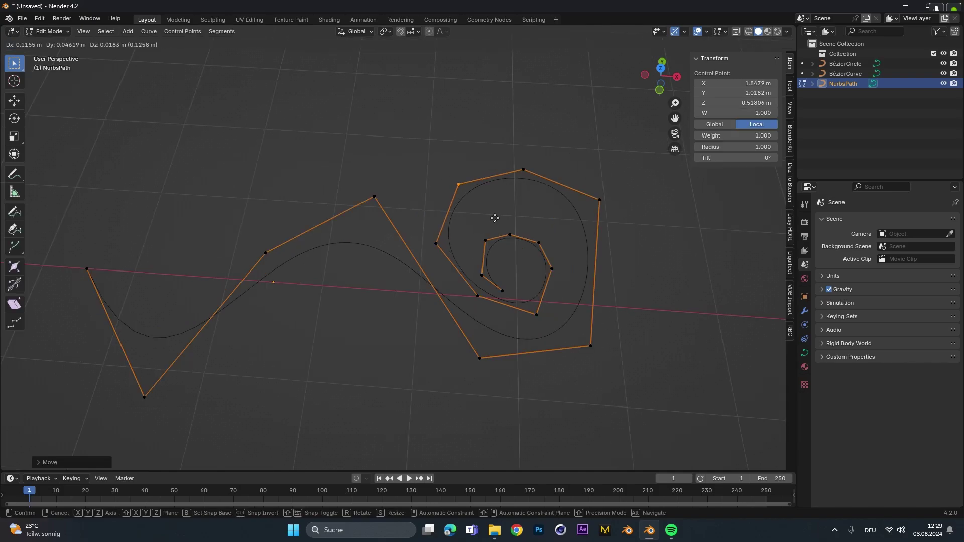
{"action": "left_click", "coordinate": [485, 216]}
{"action": "left_click", "coordinate": [523, 169]}
{"action": "key", "text": "g"}
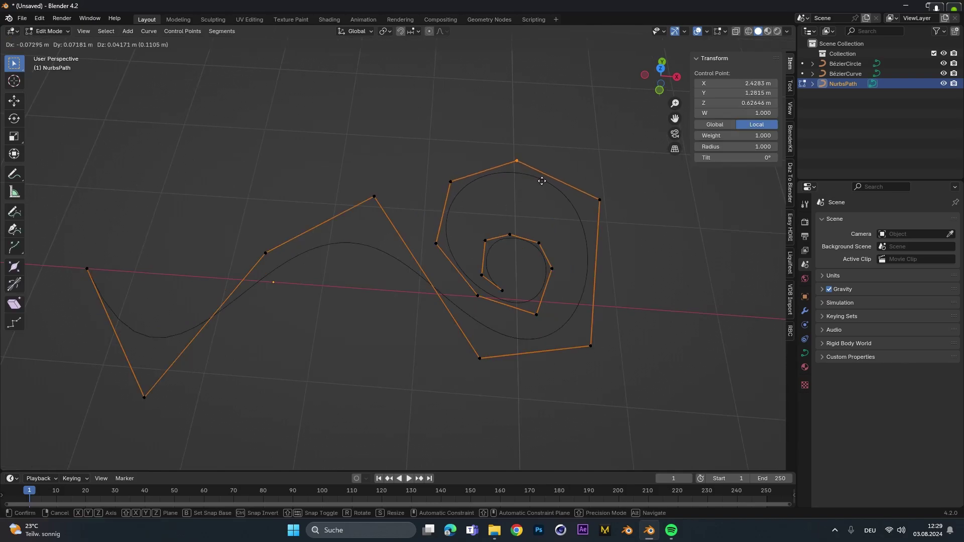
{"action": "left_click", "coordinate": [549, 184]}
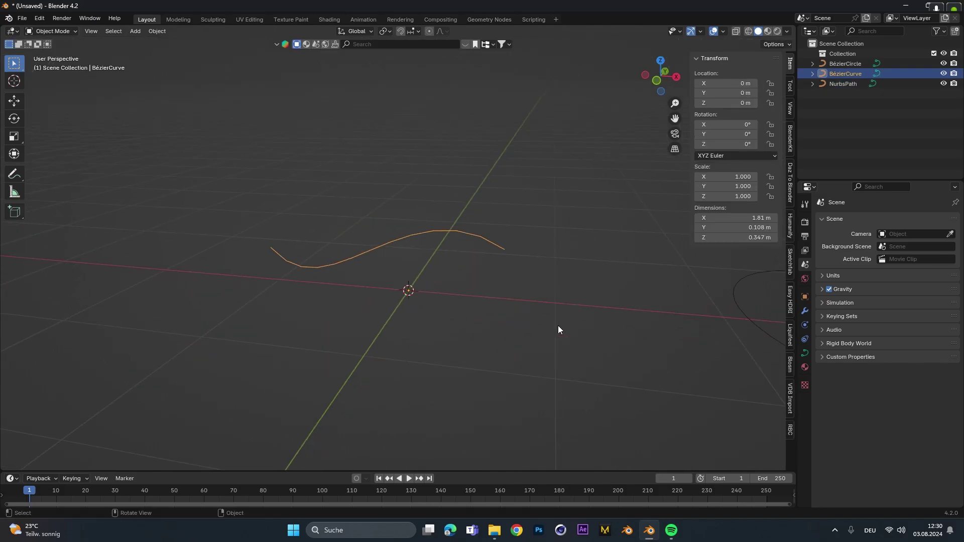
Enter Edit Mode on the Bézier curve and select the control point at its right end
{"action": "left_click_drag", "start_coordinate": [458, 203], "coordinate": [502, 271]}
{"action": "scroll", "coordinate": [459, 258], "scroll_direction": "up", "scroll_amount": 3}
{"action": "scroll", "coordinate": [459, 259], "scroll_direction": "down", "scroll_amount": 4}
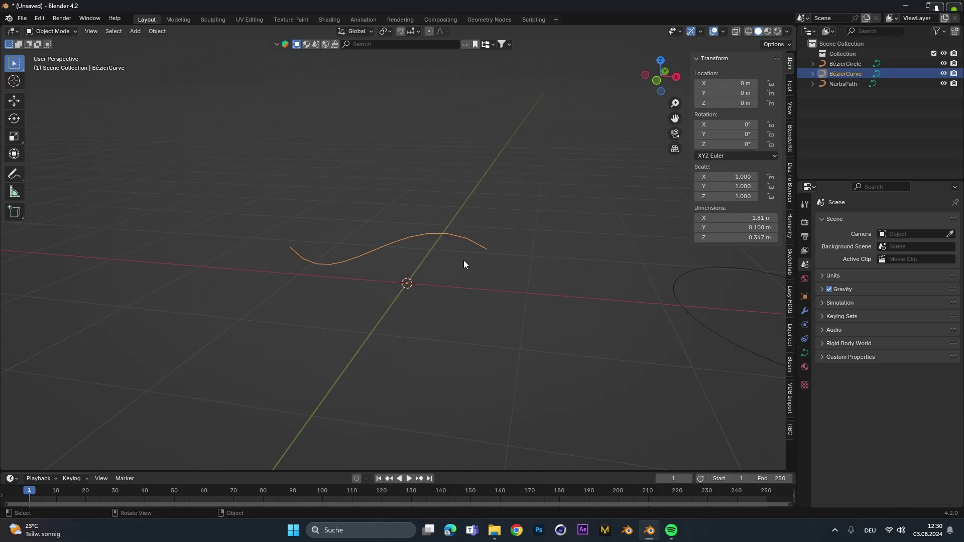
{"action": "middle_click_drag", "start_coordinate": [463, 260], "coordinate": [218, 315], "text": "shift"}
{"action": "scroll", "coordinate": [640, 366], "scroll_direction": "down", "scroll_amount": 3}
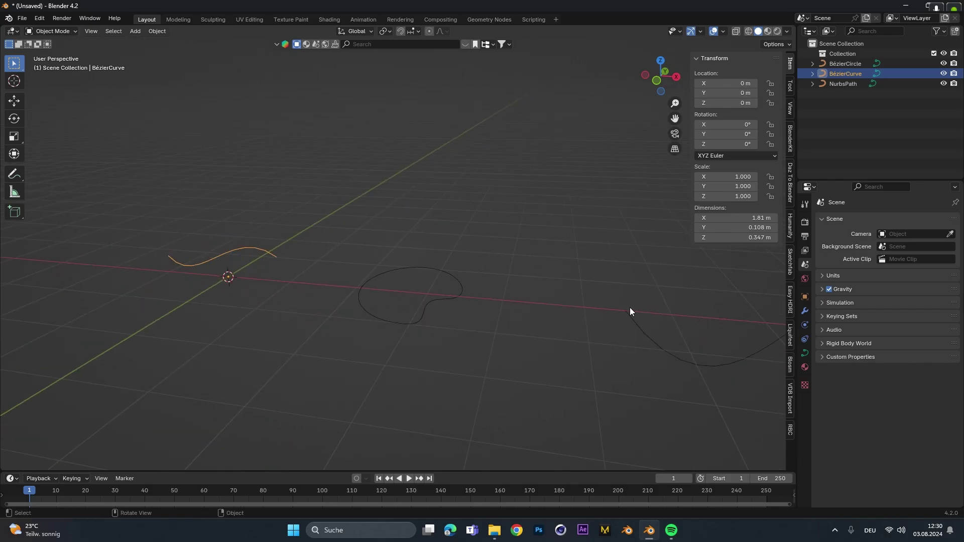
{"action": "middle_click_drag", "start_coordinate": [279, 270], "coordinate": [585, 289], "text": "shift"}
{"action": "scroll", "coordinate": [585, 281], "scroll_direction": "up", "scroll_amount": 6}
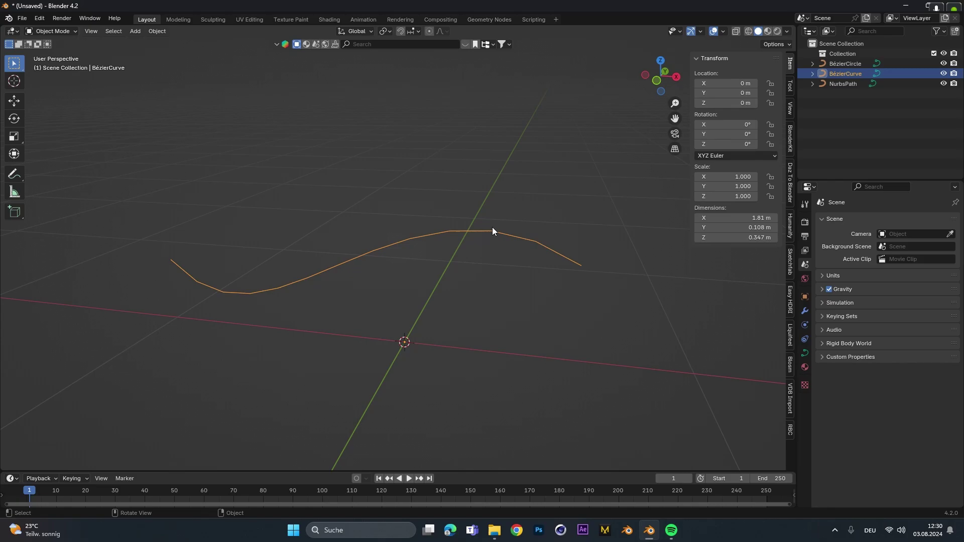
{"action": "key", "text": "Tab"}
{"action": "scroll", "coordinate": [482, 236], "scroll_direction": "down", "scroll_amount": 1}
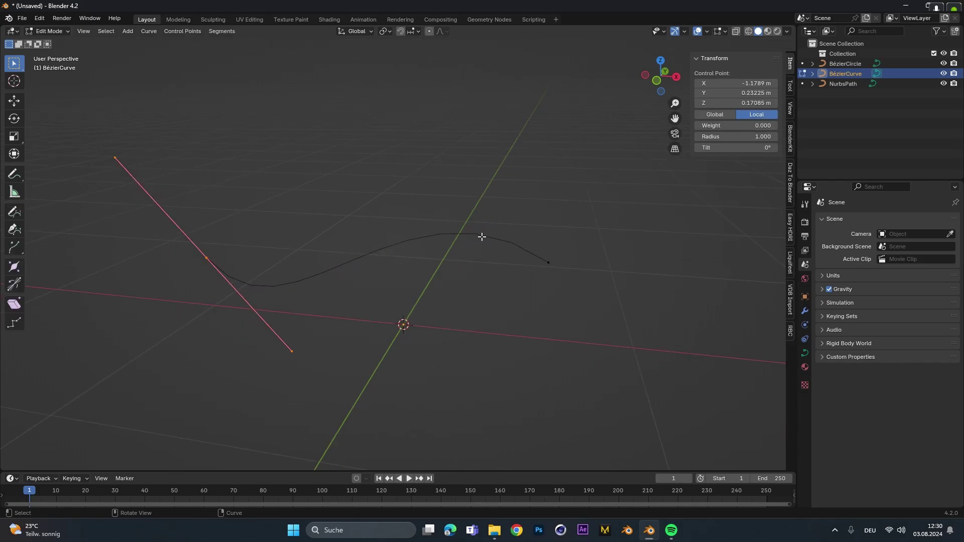
{"action": "left_click", "coordinate": [520, 251]}
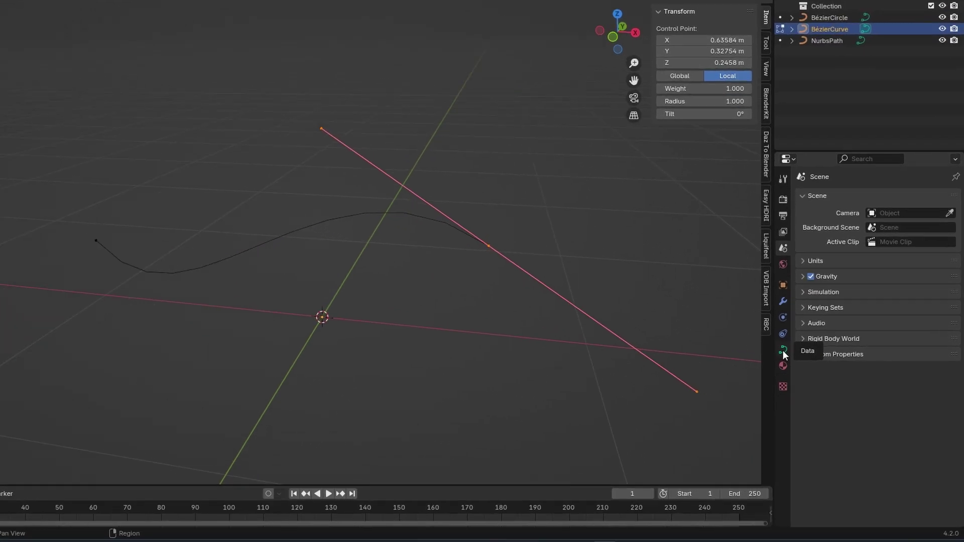
Give the Bézier curve a round bevel with a depth of 0.07 m in its geometry settings
{"action": "left_click", "coordinate": [805, 353]}
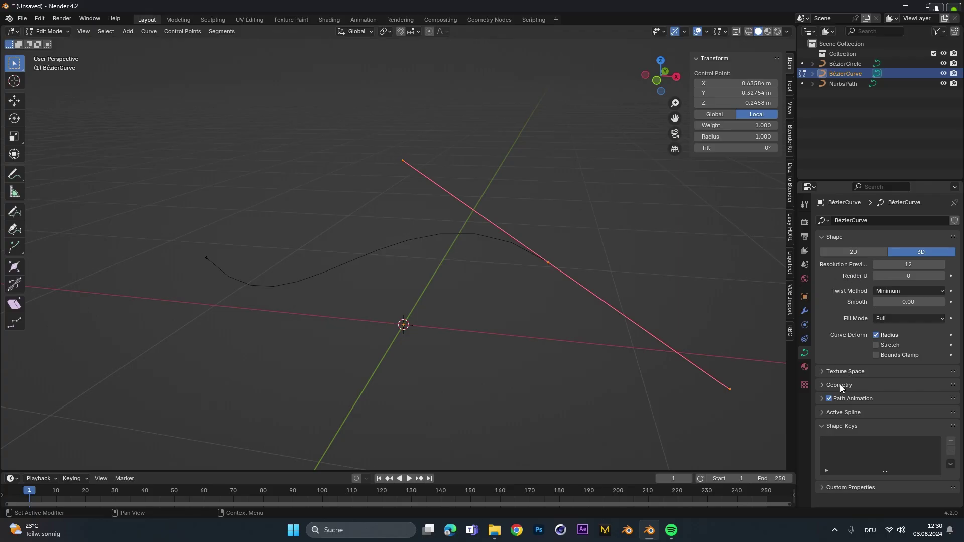
{"action": "left_click", "coordinate": [829, 386]}
{"action": "scroll", "coordinate": [858, 386], "scroll_direction": "down", "scroll_amount": 6}
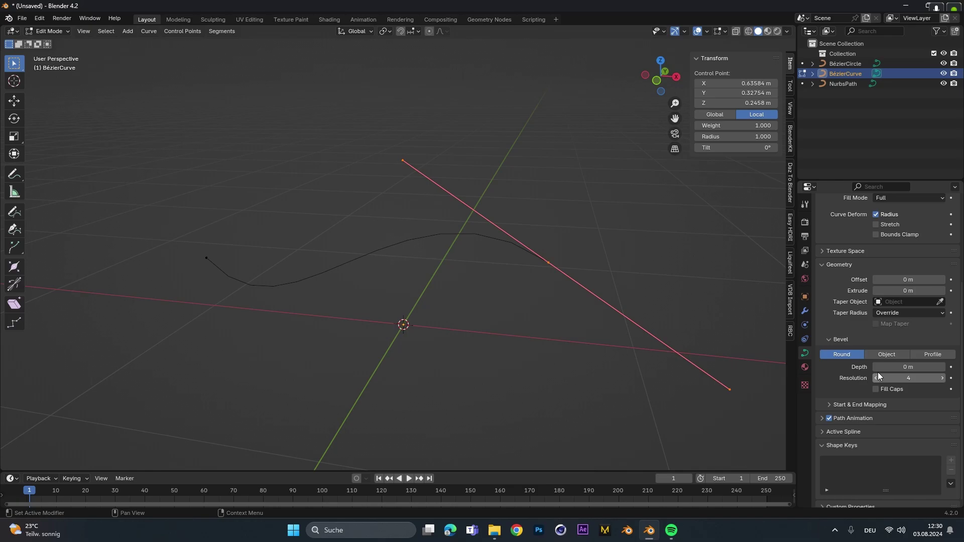
{"action": "left_click_drag", "start_coordinate": [902, 367], "coordinate": [937, 367]}
{"action": "middle_click_drag", "start_coordinate": [279, 261], "coordinate": [527, 210]}
{"action": "scroll", "coordinate": [316, 267], "scroll_direction": "up", "scroll_amount": 2}
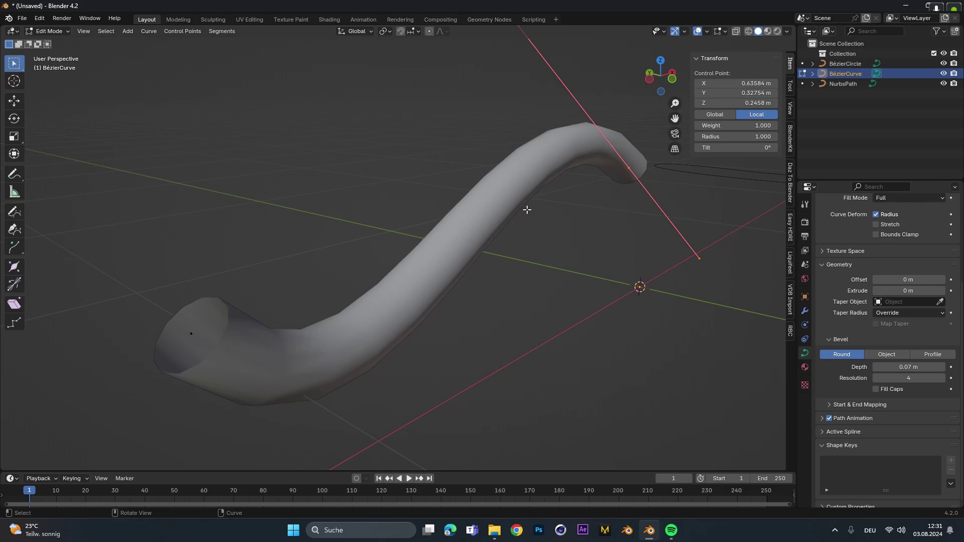
{"action": "middle_click_drag", "start_coordinate": [541, 263], "coordinate": [495, 275]}
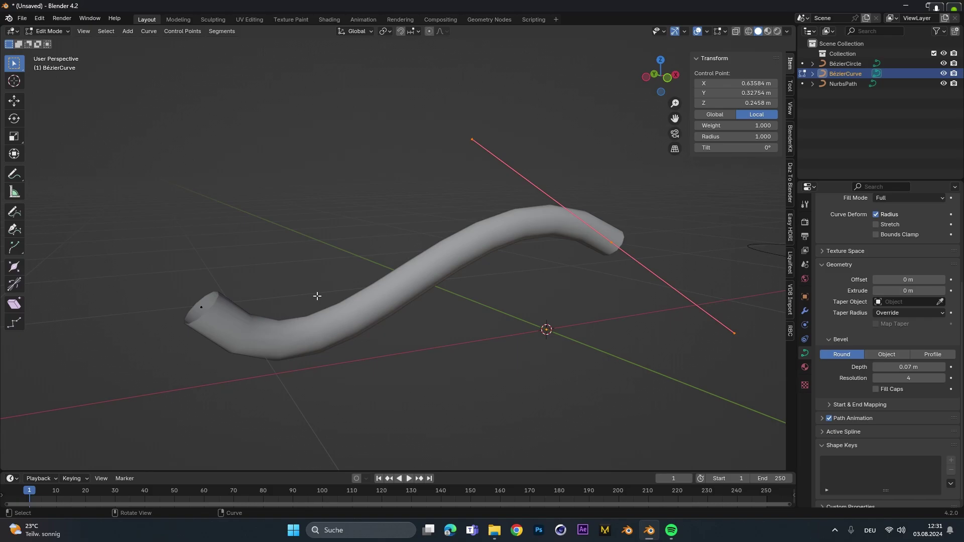
{"action": "middle_click_drag", "start_coordinate": [317, 297], "coordinate": [388, 351]}
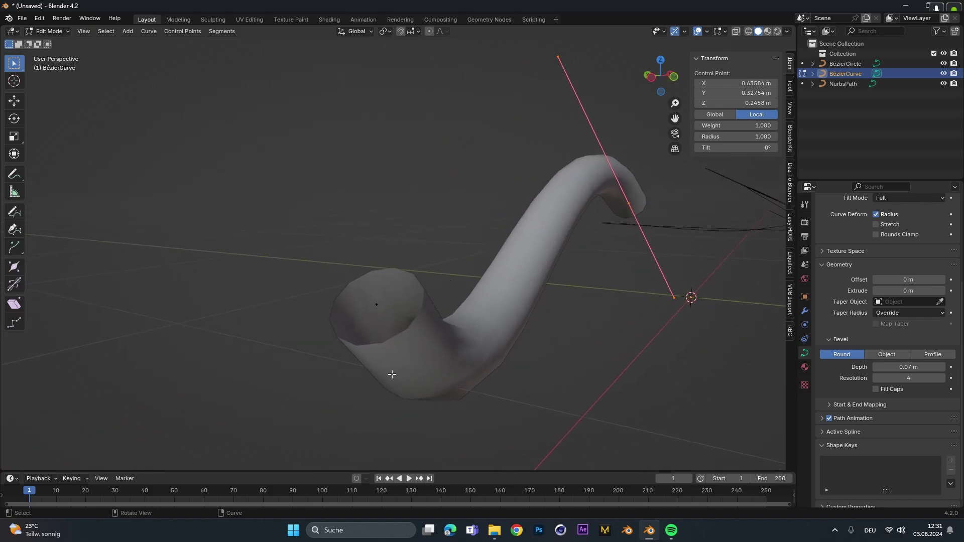
Fill the tube's end caps and set the bevel resolution to 18
{"action": "left_click", "coordinate": [876, 392]}
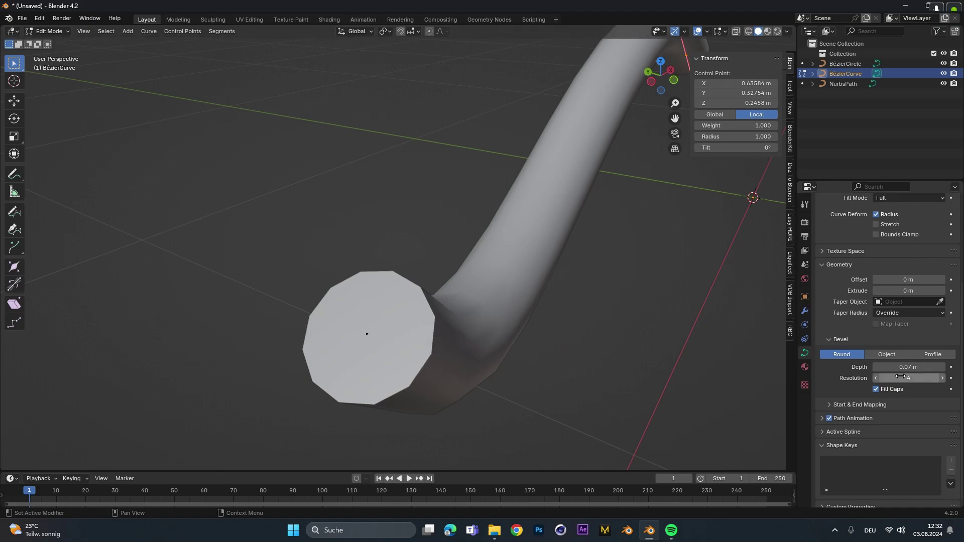
{"action": "left_click_drag", "start_coordinate": [899, 378], "coordinate": [934, 377]}
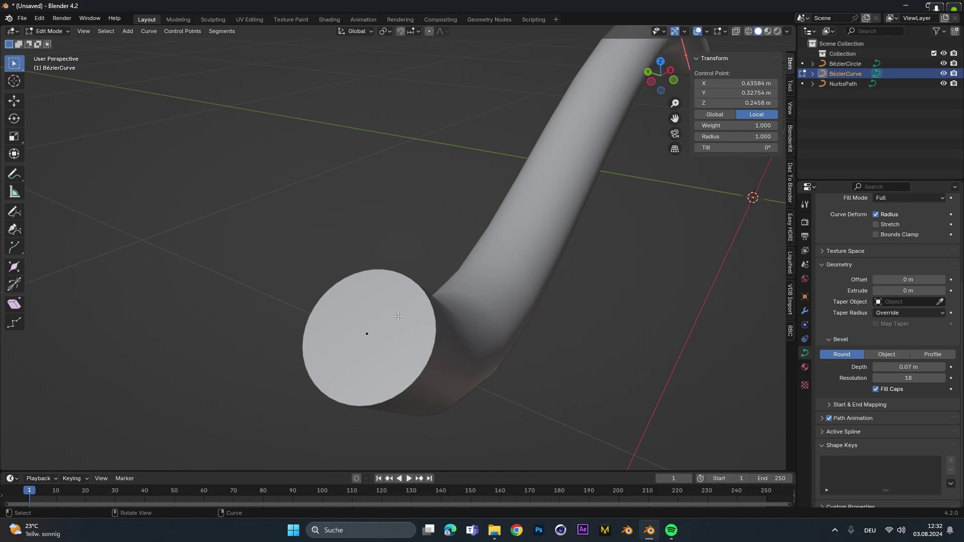
{"action": "middle_click_drag", "start_coordinate": [424, 315], "coordinate": [258, 295]}
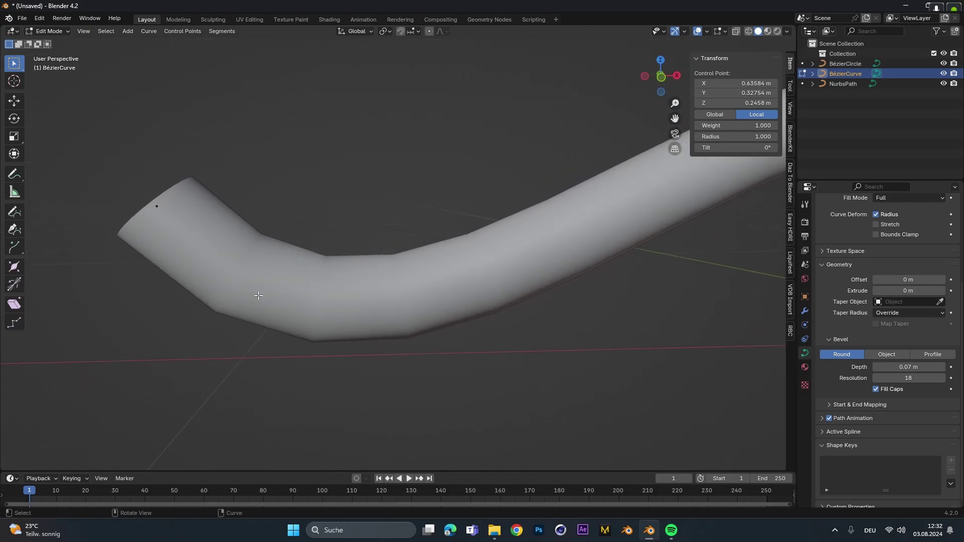
{"action": "middle_click_drag", "start_coordinate": [233, 238], "coordinate": [134, 183]}
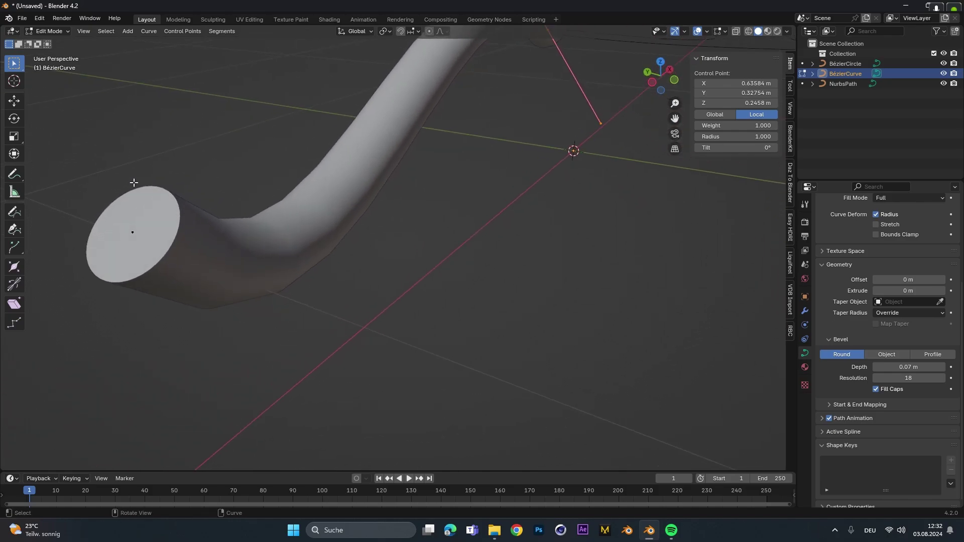
{"action": "middle_click_drag", "start_coordinate": [80, 248], "coordinate": [311, 252]}
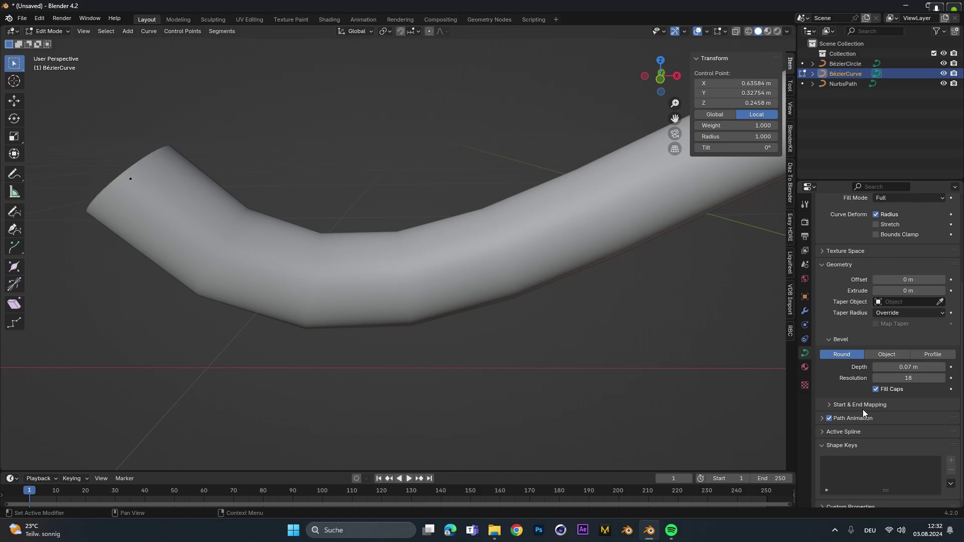
Set the active spline's Resolution U to 64
{"action": "left_click", "coordinate": [846, 432]}
{"action": "scroll", "coordinate": [846, 431], "scroll_direction": "down", "scroll_amount": 2}
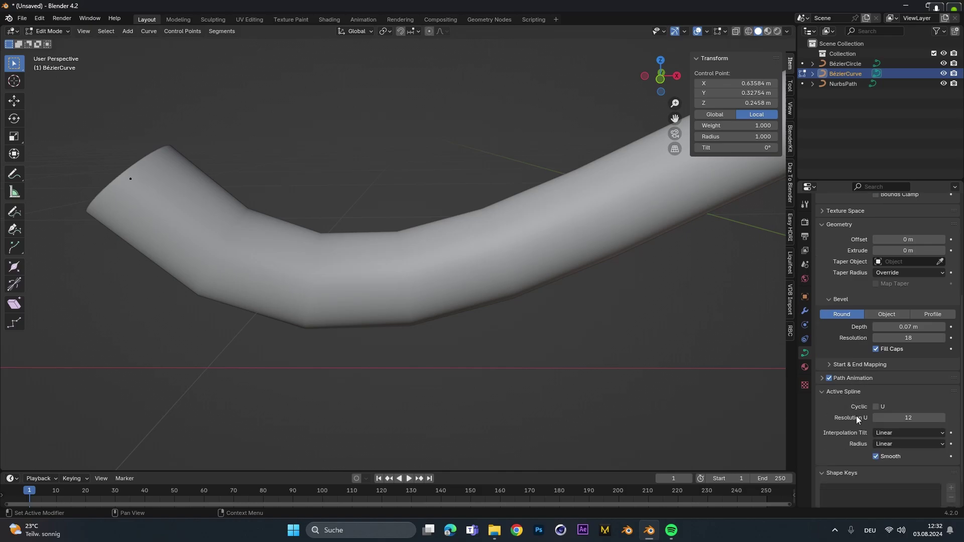
{"action": "left_click_drag", "start_coordinate": [907, 418], "coordinate": [960, 418]}
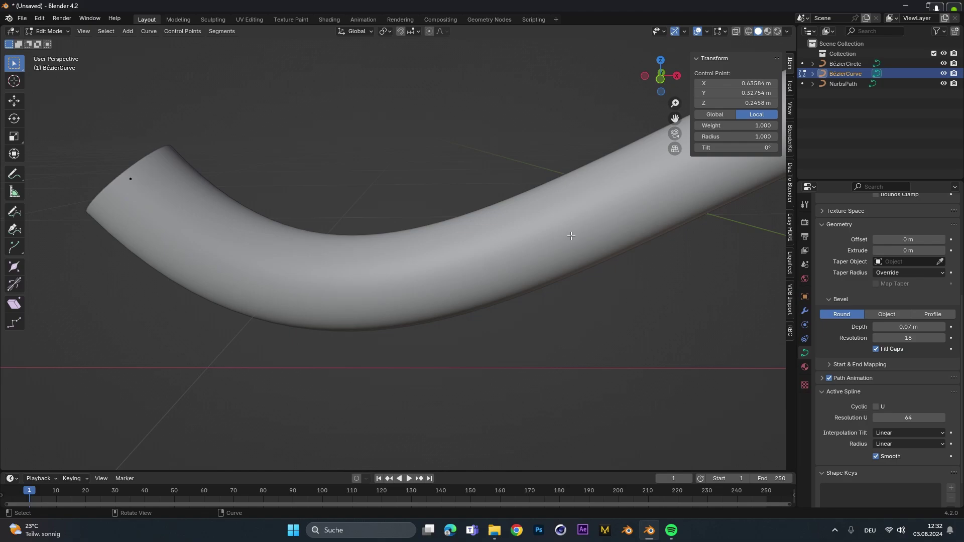
Extend the tube from its right end with new control points, curling it upward and back to the left
{"action": "scroll", "coordinate": [437, 278], "scroll_direction": "down", "scroll_amount": 5}
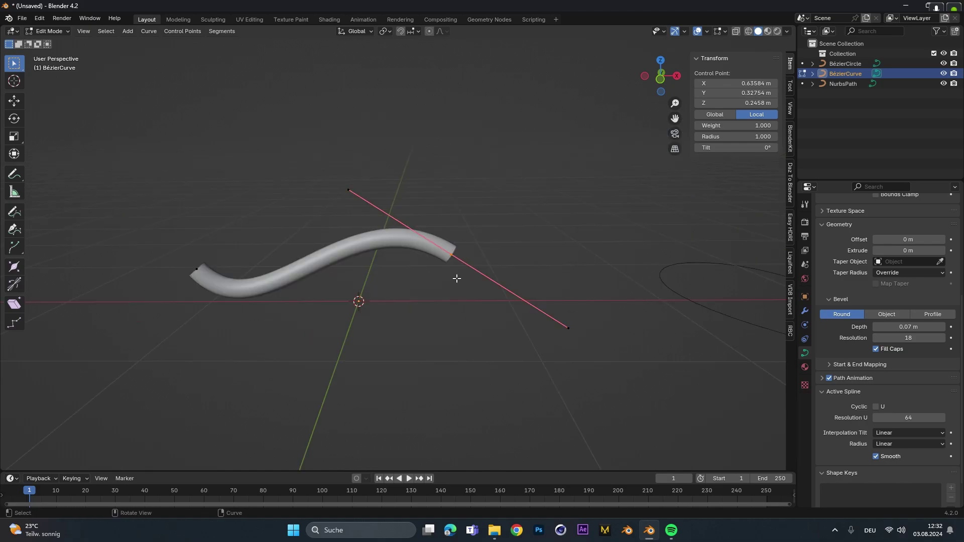
{"action": "key", "text": "g"}
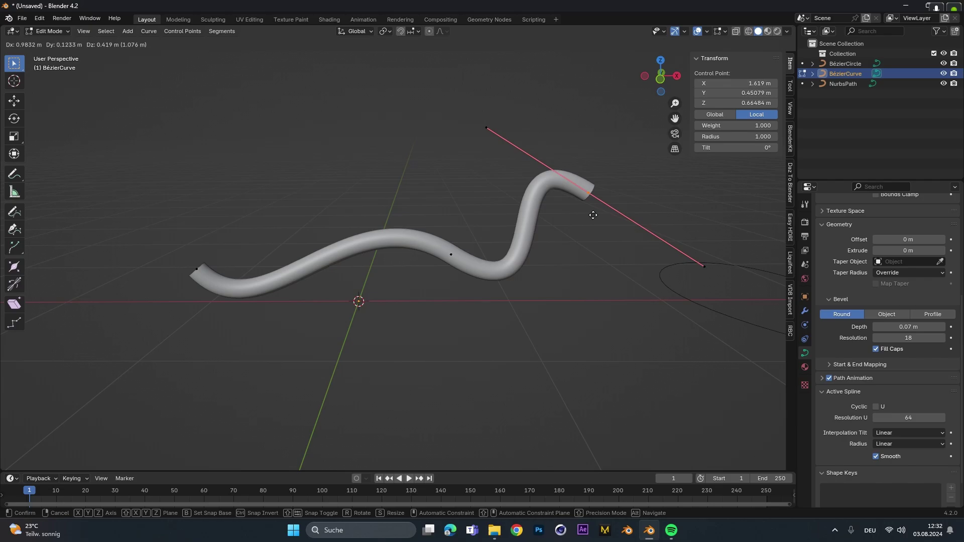
{"action": "key", "text": "g"}
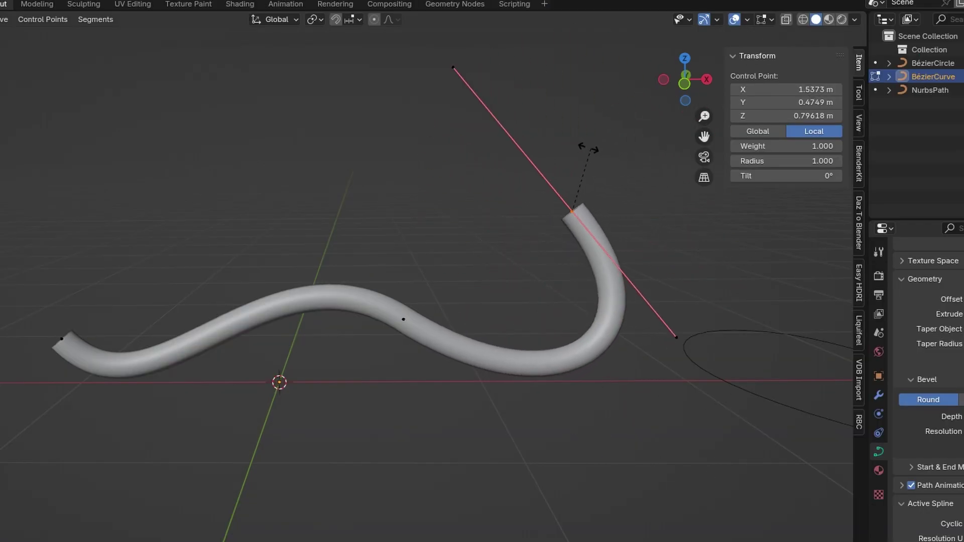
{"action": "left_click", "coordinate": [562, 151]}
{"action": "middle_click_drag", "start_coordinate": [424, 147], "coordinate": [522, 310], "text": "shift"}
{"action": "right_click", "coordinate": [458, 163], "text": "ctrl"}
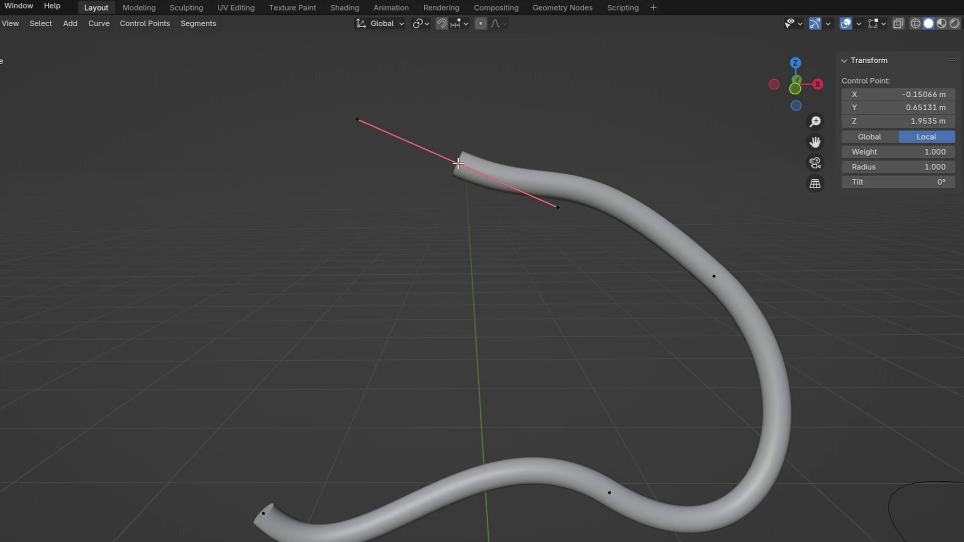
{"action": "right_click", "coordinate": [273, 226], "text": "ctrl"}
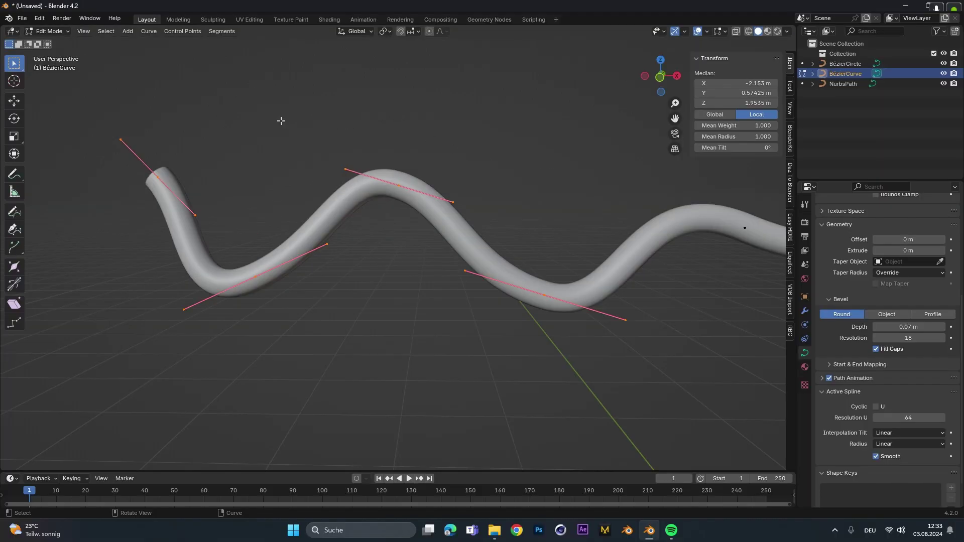
Set the handle type to Automatic for the four leftmost control points, including the twisted crest point
{"action": "key", "text": "v"}
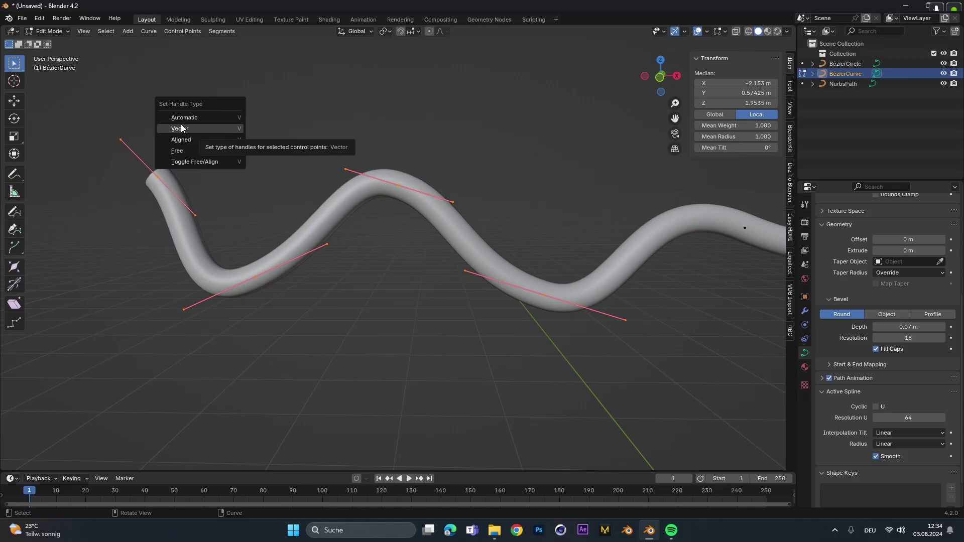
{"action": "left_click", "coordinate": [211, 121]}
{"action": "scroll", "coordinate": [640, 274], "scroll_direction": "up", "scroll_amount": 1}
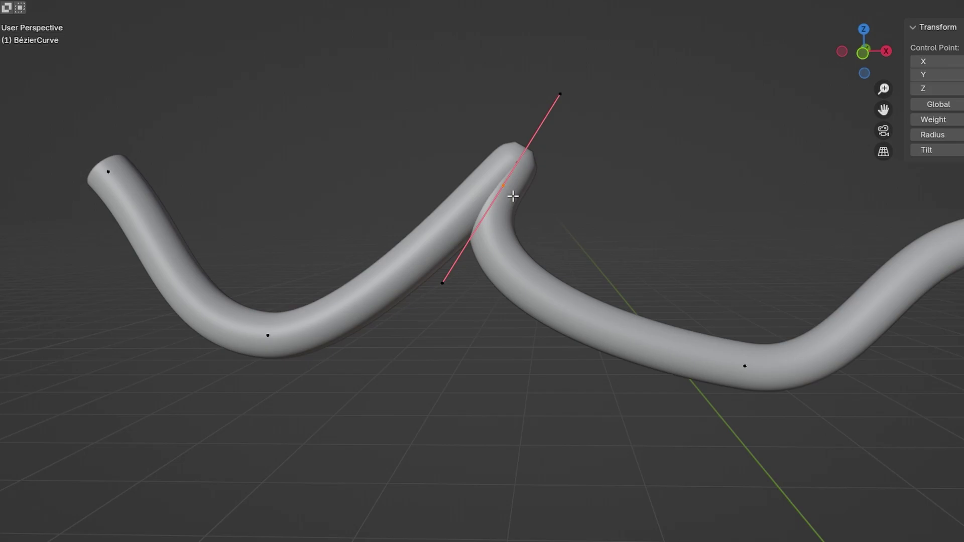
{"action": "key", "text": "v"}
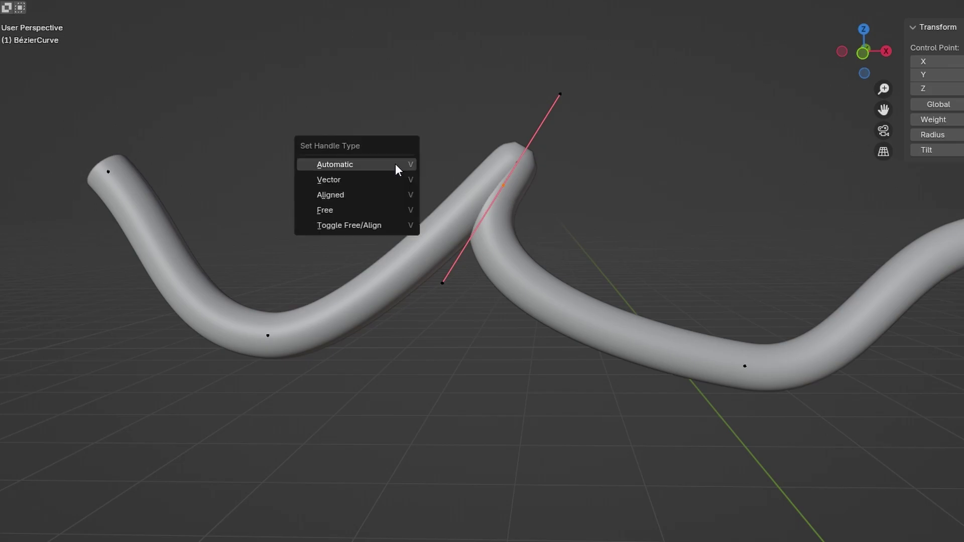
{"action": "left_click", "coordinate": [347, 164]}
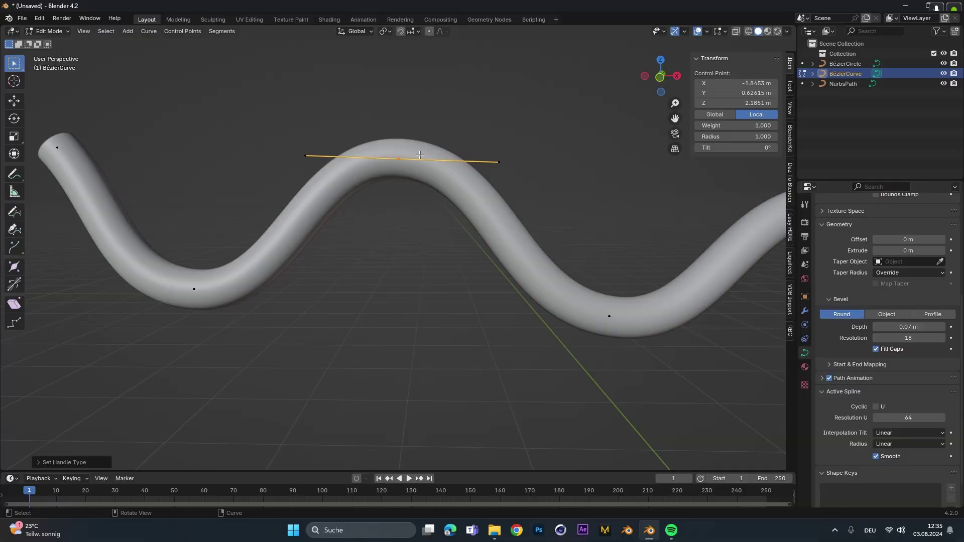
Switch the crest control point's handle type to Vector, followed by Aligned, and clear the selection
{"action": "key", "text": "v"}
{"action": "left_click", "coordinate": [319, 147]}
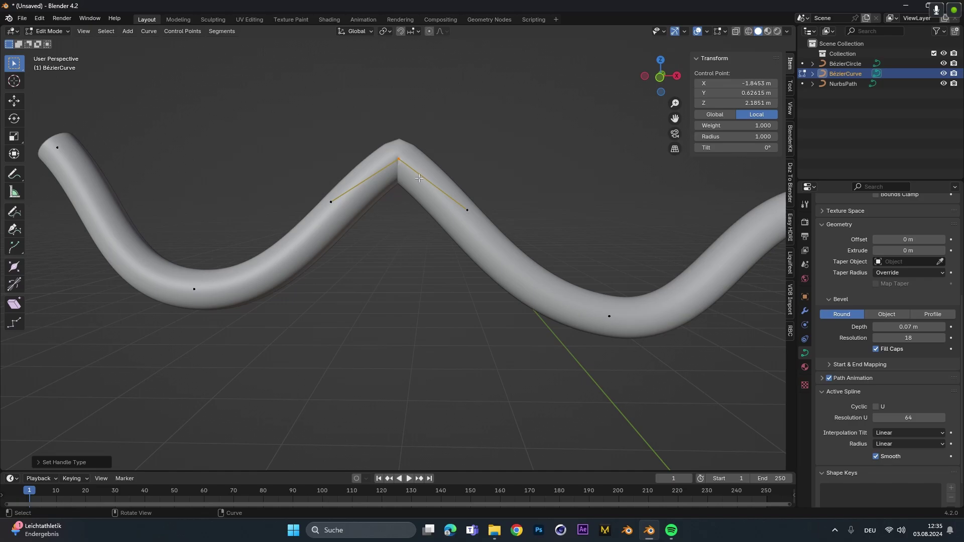
{"action": "key", "text": "v"}
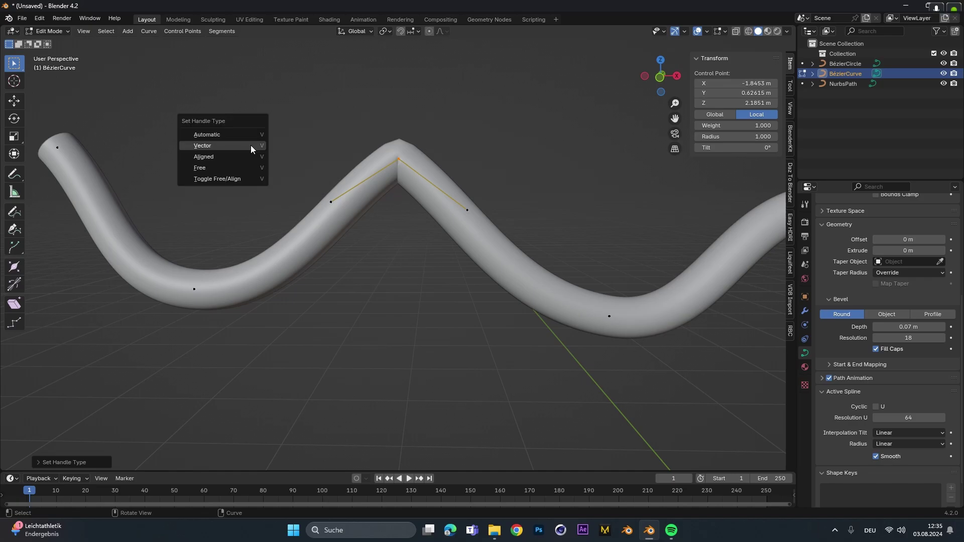
{"action": "left_click", "coordinate": [209, 158]}
{"action": "left_click", "coordinate": [457, 107]}
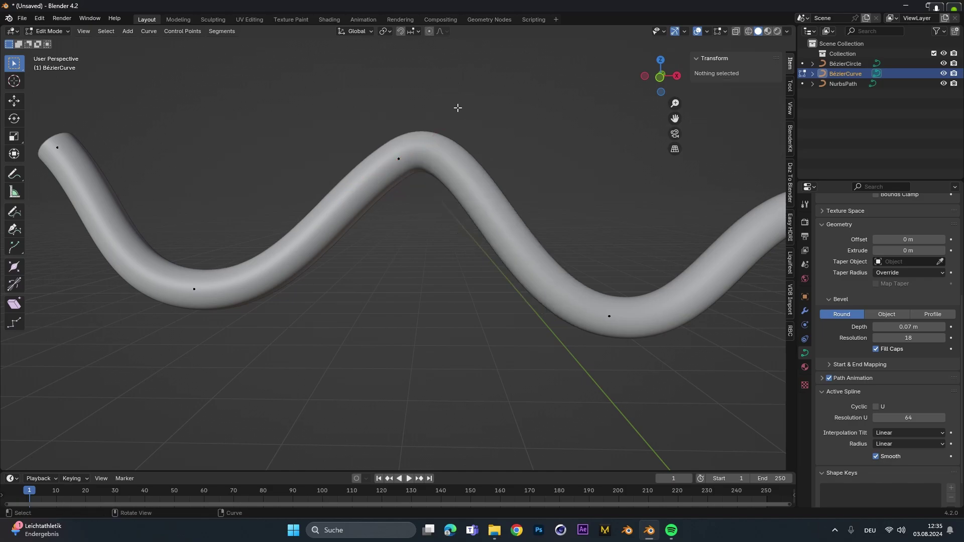
Select the crest control point of the tube and rotate its handles by about 32° to lie nearly level
{"action": "left_click", "coordinate": [398, 160]}
{"action": "left_click", "coordinate": [471, 115]}
{"action": "key", "text": "r"}
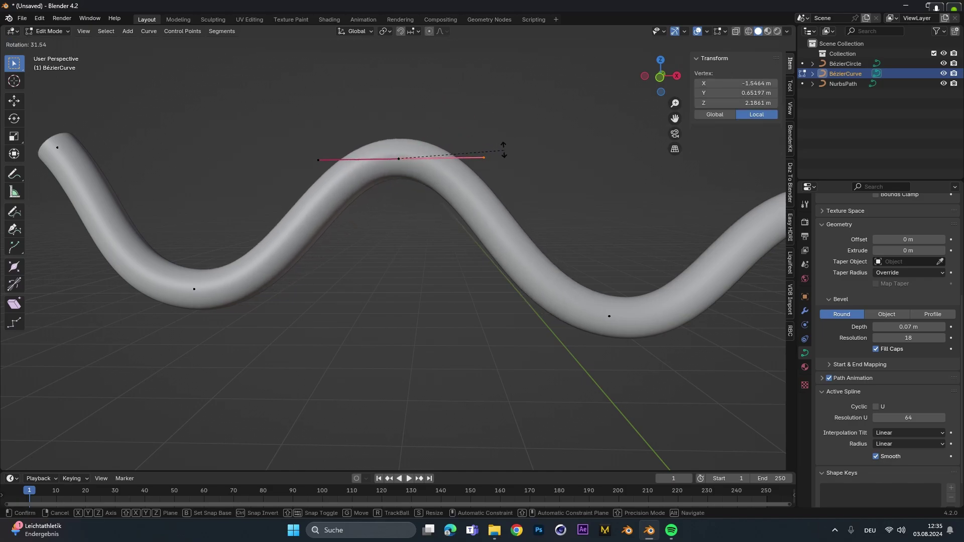
{"action": "left_click", "coordinate": [505, 154]}
Rotate the crest's left handle slightly upward and scale it to lengthen it
{"action": "left_click", "coordinate": [319, 159]}
{"action": "key", "text": "r"}
{"action": "left_click", "coordinate": [340, 180]}
{"action": "key", "text": "s"}
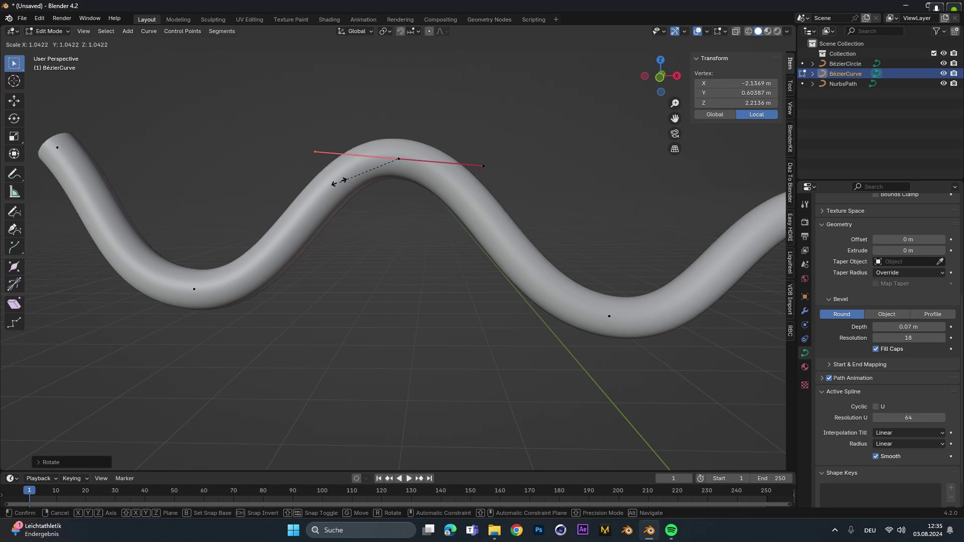
{"action": "left_click", "coordinate": [319, 179]}
Rescale the crest's right handle, then rotate the aligned handle pair steeply downward and back to nearly level
{"action": "left_click_drag", "start_coordinate": [460, 160], "coordinate": [600, 253]}
{"action": "key", "text": "s"}
{"action": "left_click", "coordinate": [480, 193]}
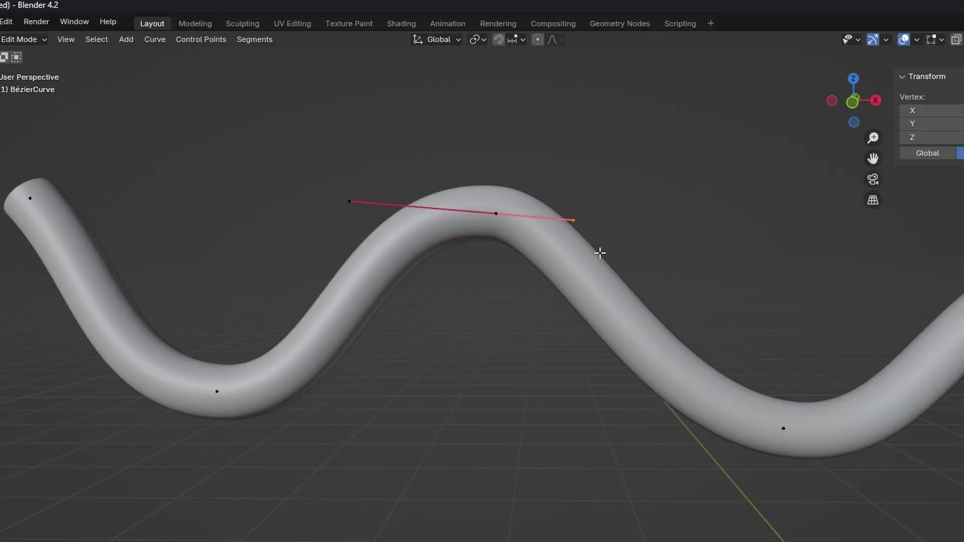
{"action": "key", "text": "r"}
{"action": "left_click", "coordinate": [542, 267]}
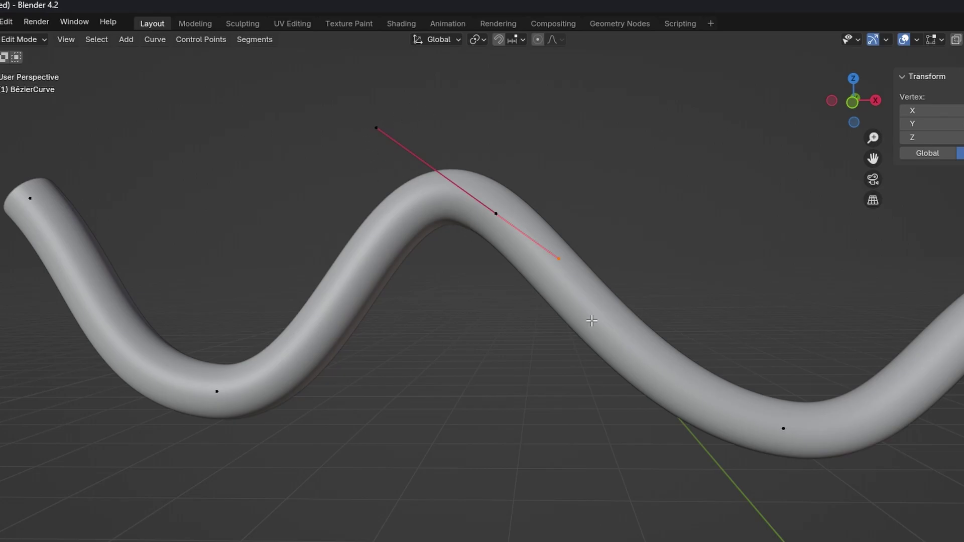
{"action": "key", "text": "r"}
{"action": "left_click", "coordinate": [650, 191]}
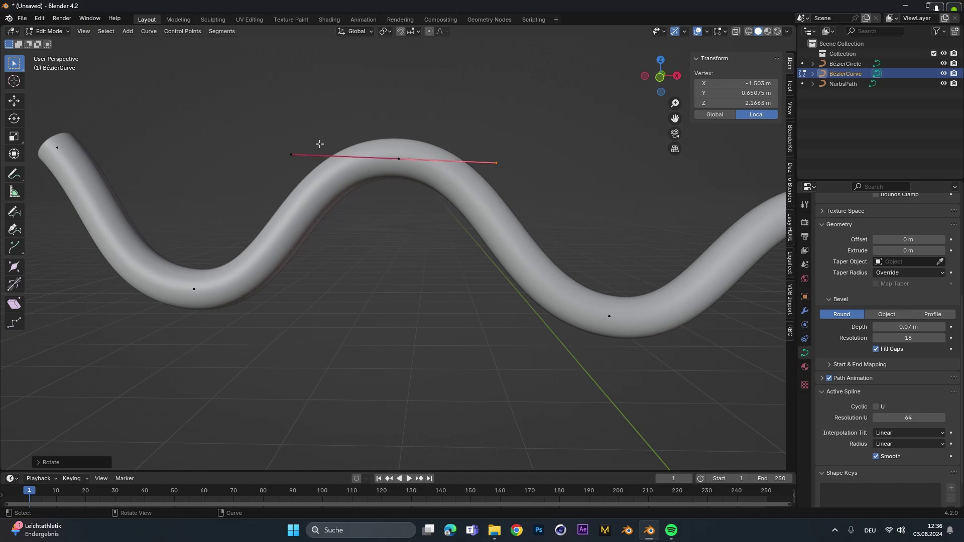
Set the crest control point's handle type to Free and move only its left handle downward
{"action": "left_click", "coordinate": [396, 164]}
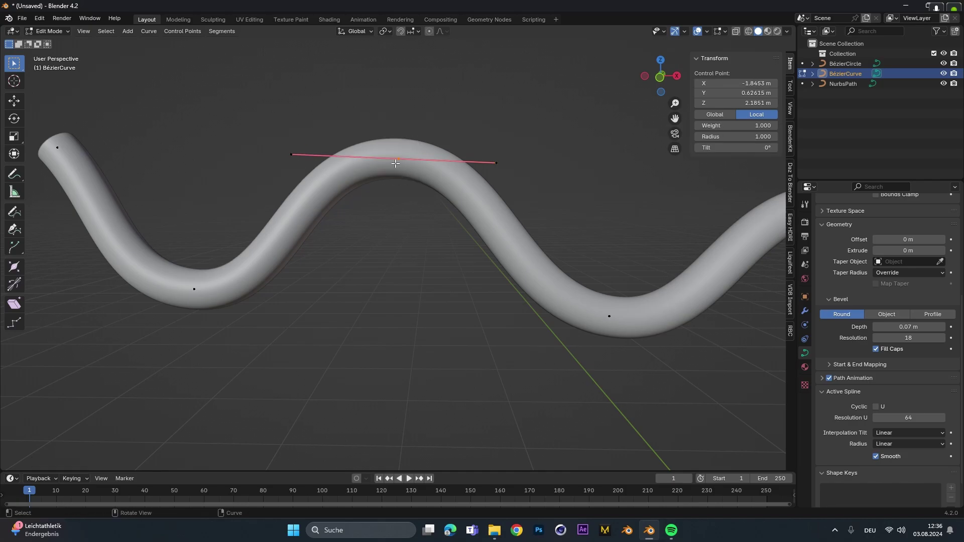
{"action": "key", "text": "v"}
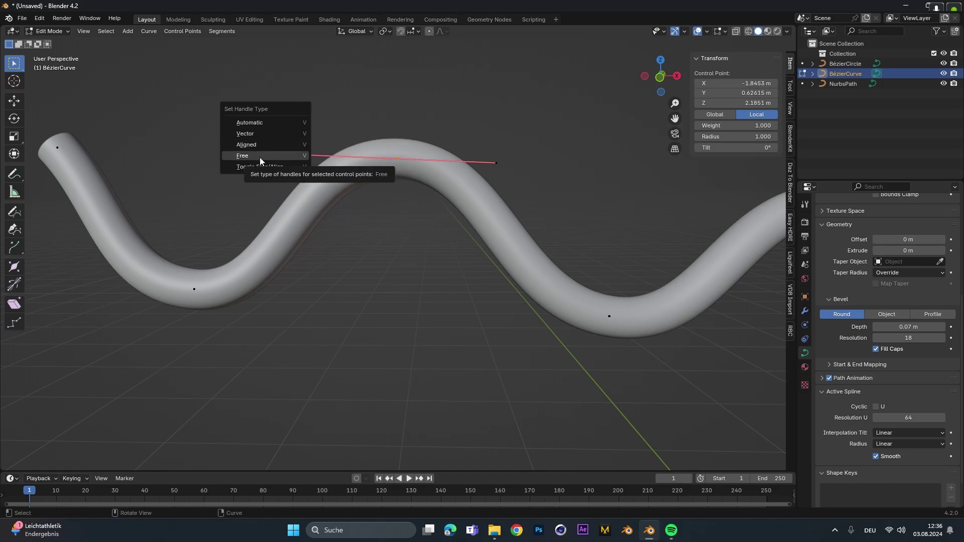
{"action": "left_click", "coordinate": [260, 159]}
{"action": "left_click", "coordinate": [302, 155]}
{"action": "key", "text": "g"}
{"action": "left_click", "coordinate": [321, 230]}
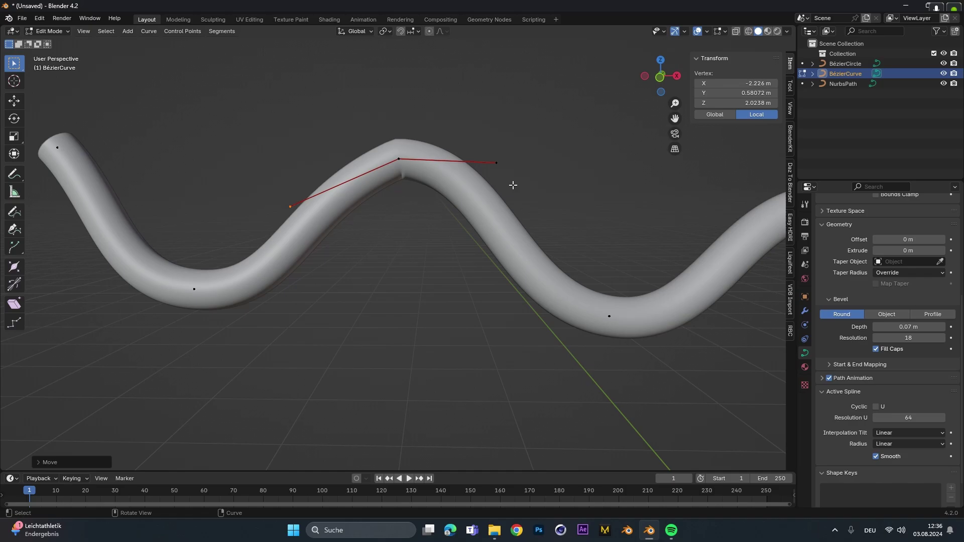
Move the crest's right handle independently downward, upward and down again to form a sharp kink at the crest
{"action": "left_click", "coordinate": [522, 192]}
{"action": "left_click_drag", "start_coordinate": [374, 143], "coordinate": [455, 216]}
{"action": "left_click", "coordinate": [502, 170]}
{"action": "key", "text": "g"}
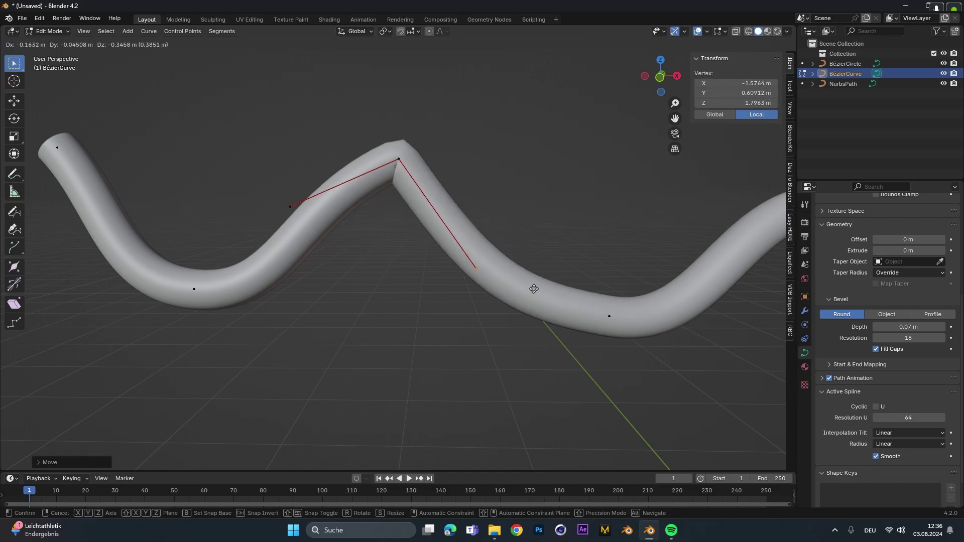
{"action": "left_click", "coordinate": [534, 286]}
{"action": "key", "text": "g"}
{"action": "left_click", "coordinate": [578, 192]}
{"action": "key", "text": "g"}
{"action": "left_click", "coordinate": [567, 236]}
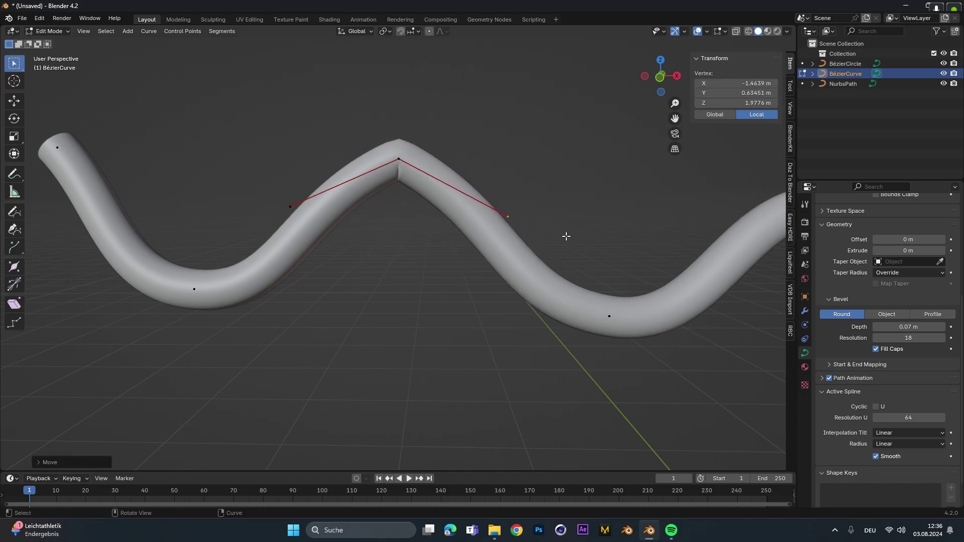
Raise the crest's right handle to nearly level and move the left handle slightly outward and up
{"action": "key", "text": "g"}
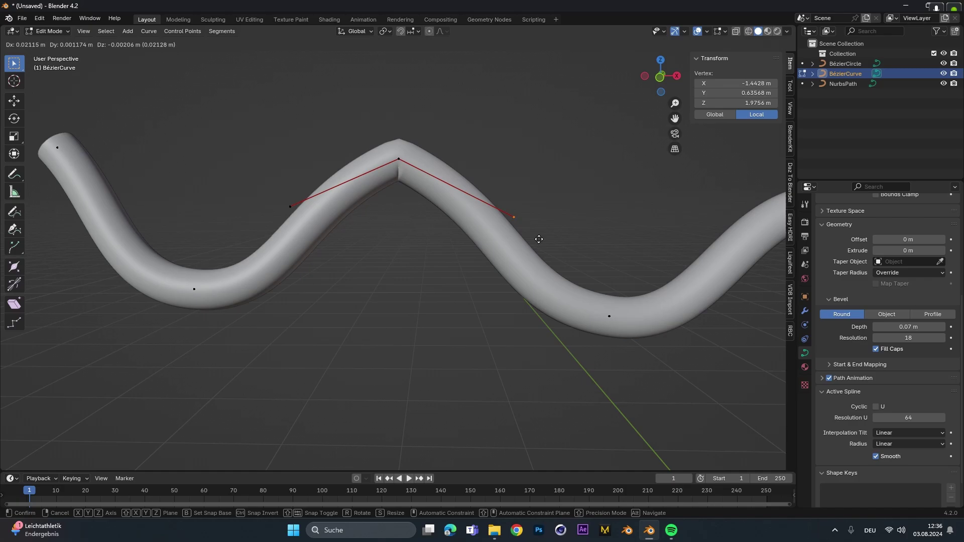
{"action": "left_click", "coordinate": [540, 240]}
{"action": "key", "text": "g"}
{"action": "left_click", "coordinate": [534, 187]}
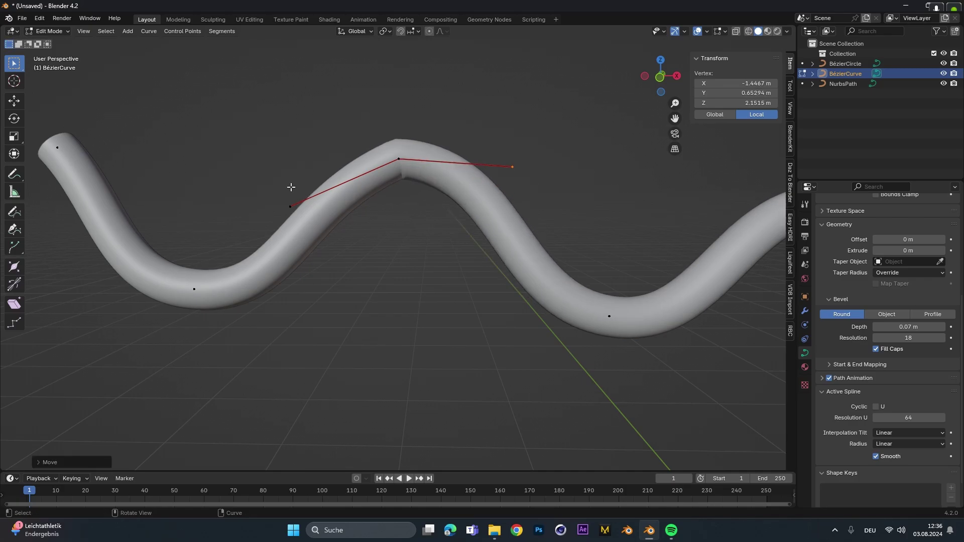
{"action": "left_click", "coordinate": [291, 207]}
{"action": "key", "text": "g"}
{"action": "left_click", "coordinate": [308, 217]}
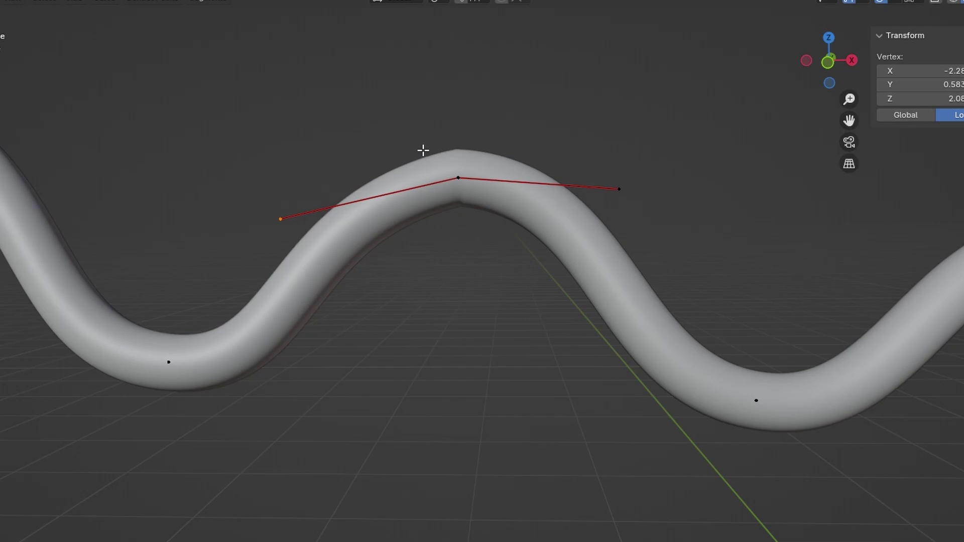
Set the crest control point's handle type to Automatic
{"action": "left_click", "coordinate": [398, 158]}
{"action": "key", "text": "v"}
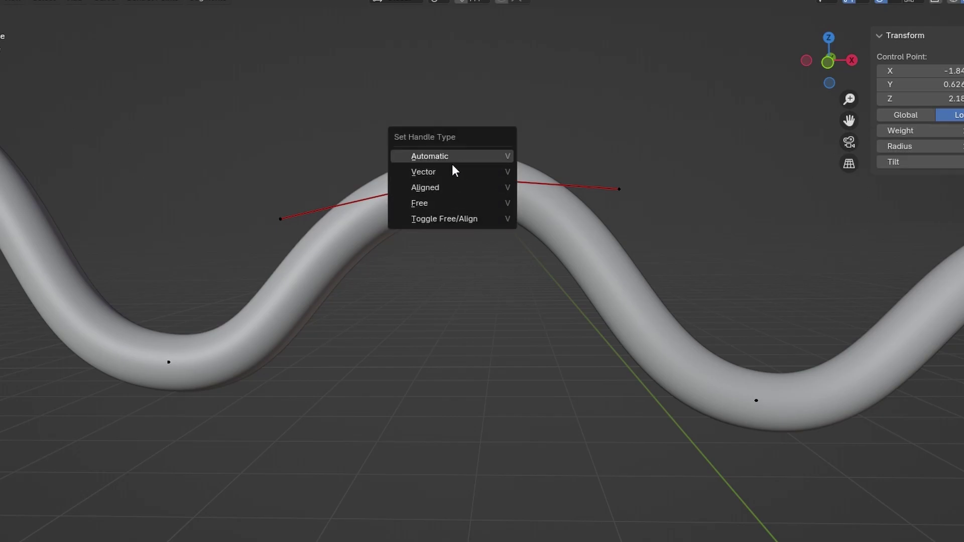
{"action": "left_click", "coordinate": [438, 157]}
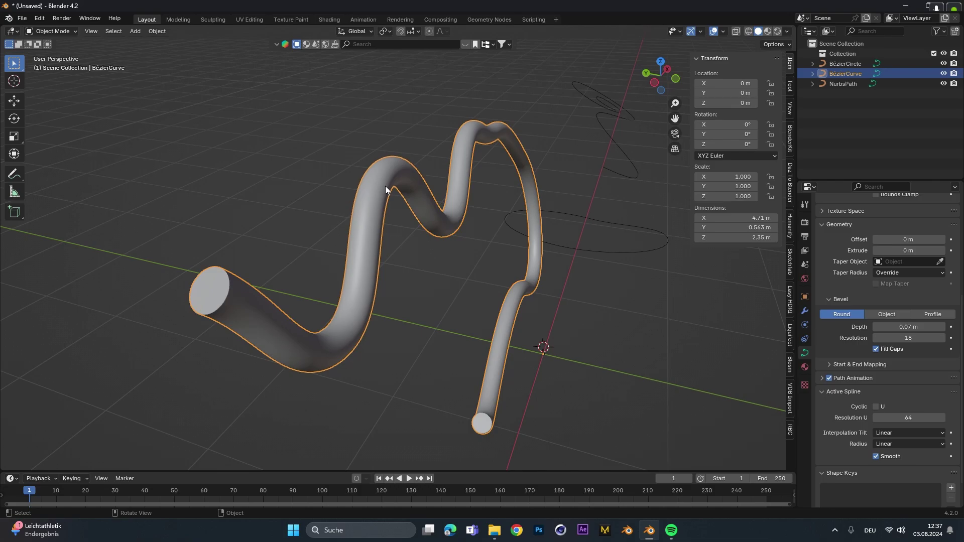
Try a larger geometry Extrude value on the curve and undo the change
{"action": "scroll", "coordinate": [859, 320], "scroll_direction": "up", "scroll_amount": 3}
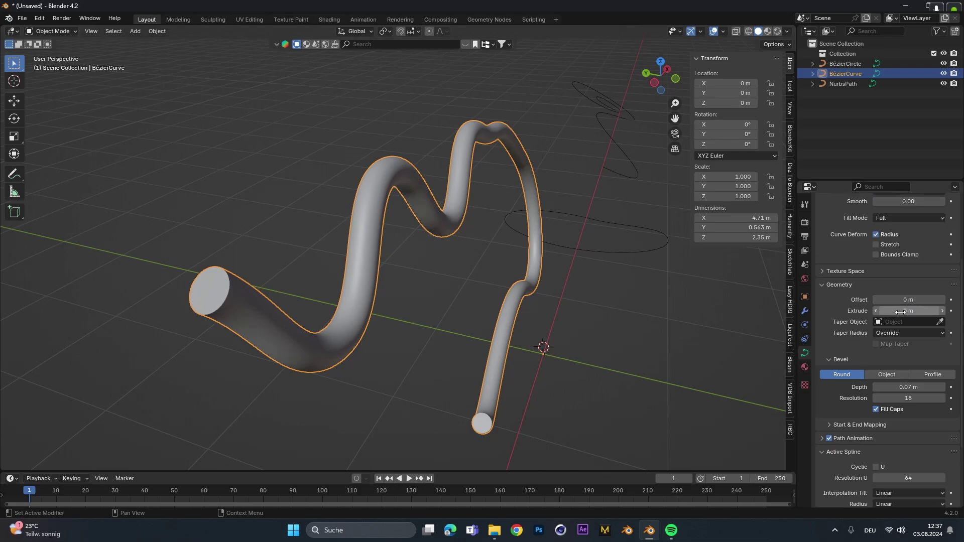
{"action": "left_click_drag", "start_coordinate": [894, 313], "coordinate": [934, 313]}
{"action": "middle_click_drag", "start_coordinate": [576, 276], "coordinate": [447, 236]}
{"action": "key", "text": "ctrl+z"}
Switch the curve's bevel to Profile and shape the profile graph into a wave using two added points
{"action": "scroll", "coordinate": [865, 324], "scroll_direction": "down", "scroll_amount": 1}
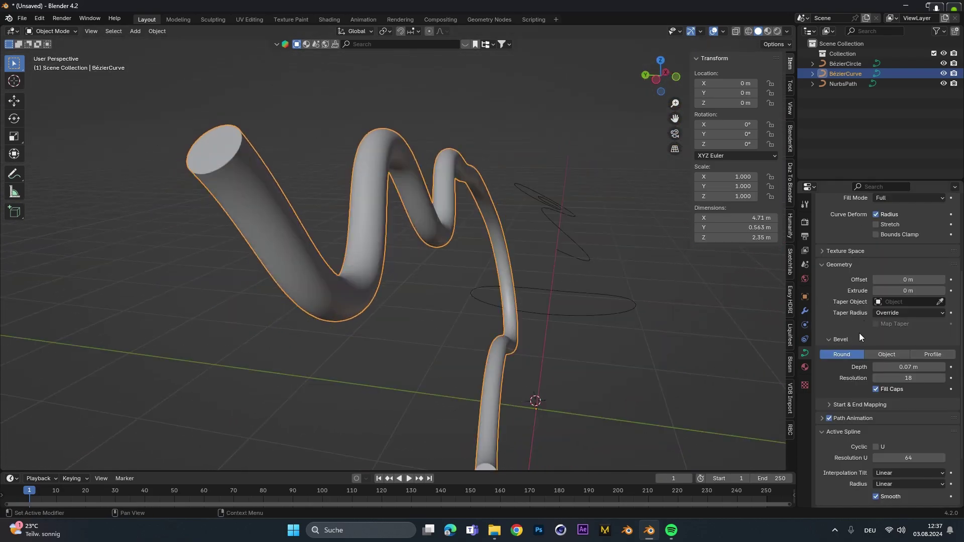
{"action": "left_click", "coordinate": [942, 355]}
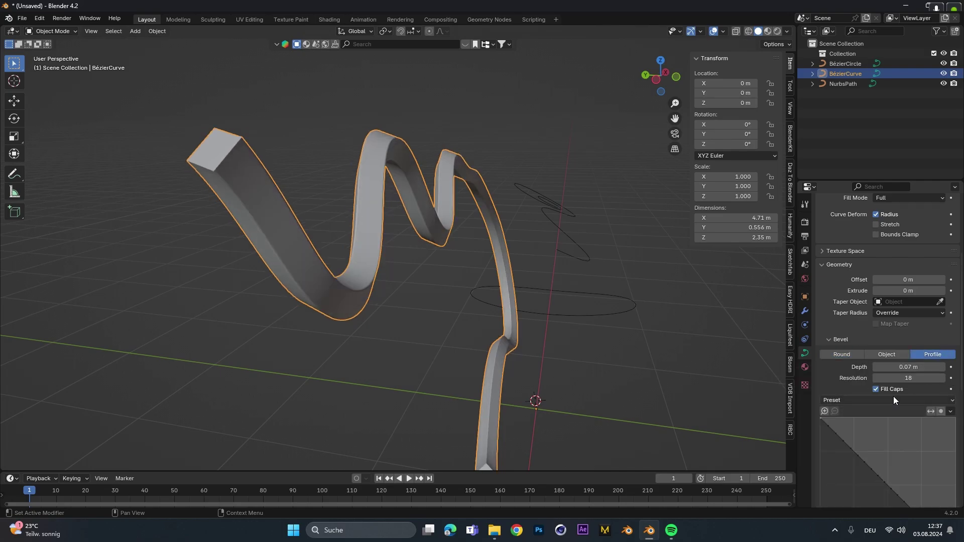
{"action": "scroll", "coordinate": [893, 396], "scroll_direction": "down", "scroll_amount": 6}
{"action": "left_click_drag", "start_coordinate": [878, 348], "coordinate": [899, 290]}
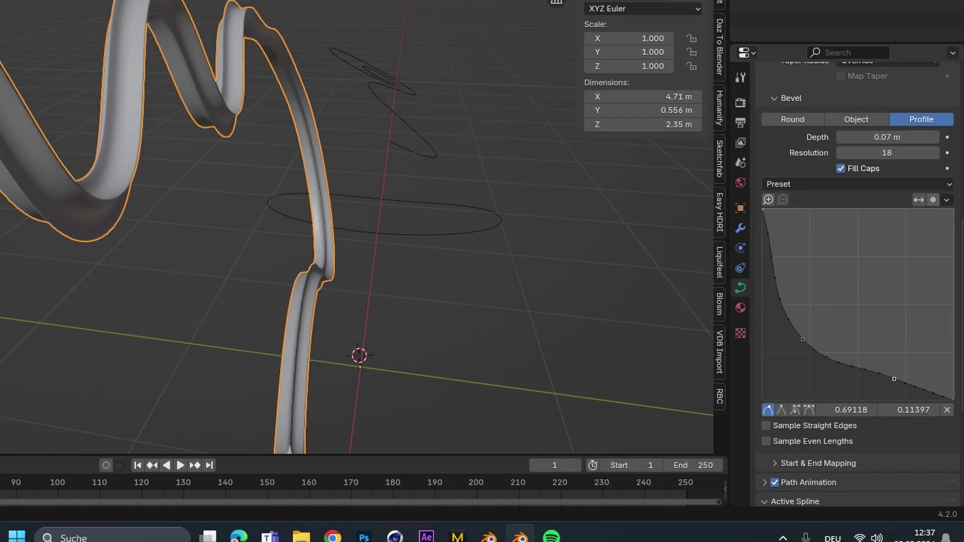
{"action": "middle_click_drag", "start_coordinate": [128, 171], "coordinate": [197, 127]}
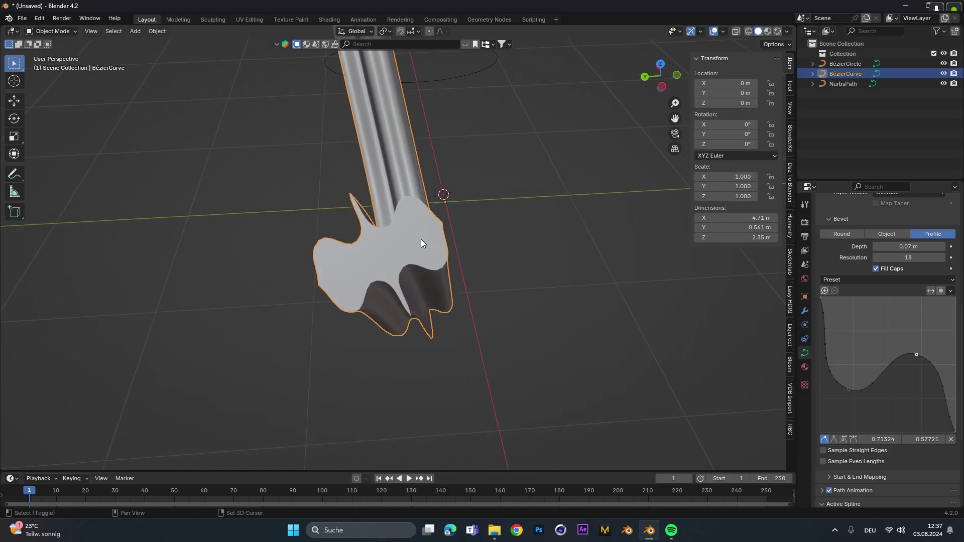
{"action": "middle_click_drag", "start_coordinate": [421, 239], "coordinate": [406, 257]}
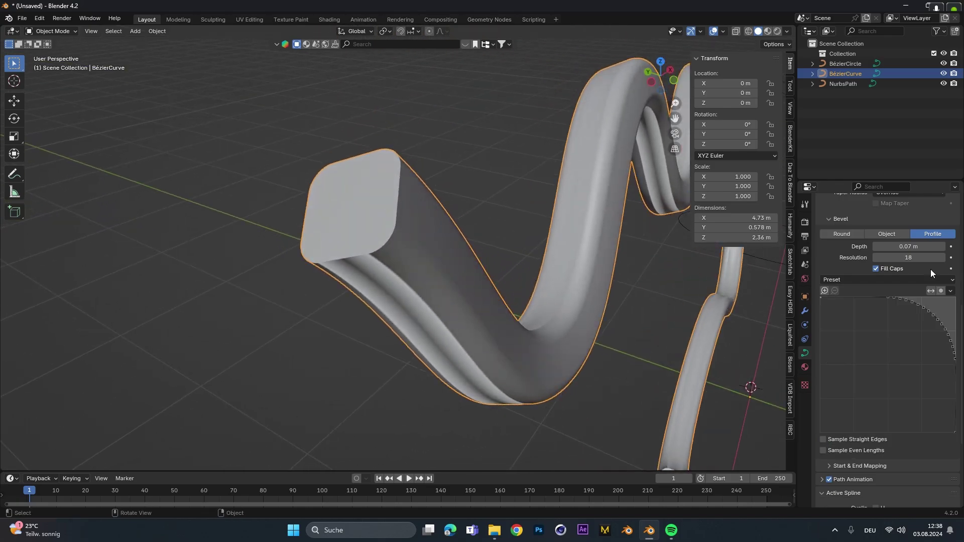
Apply a molding-style preset to the bevel profile and inspect the resulting cross-section along the curve
{"action": "left_click", "coordinate": [903, 280]}
{"action": "left_click", "coordinate": [914, 317]}
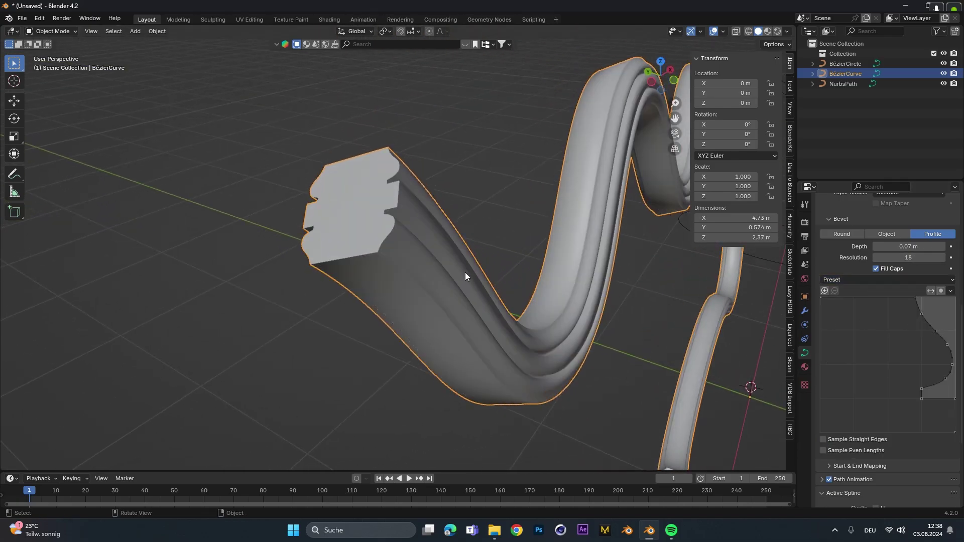
{"action": "scroll", "coordinate": [301, 303], "scroll_direction": "up", "scroll_amount": 5}
{"action": "middle_click_drag", "start_coordinate": [302, 302], "coordinate": [374, 224]}
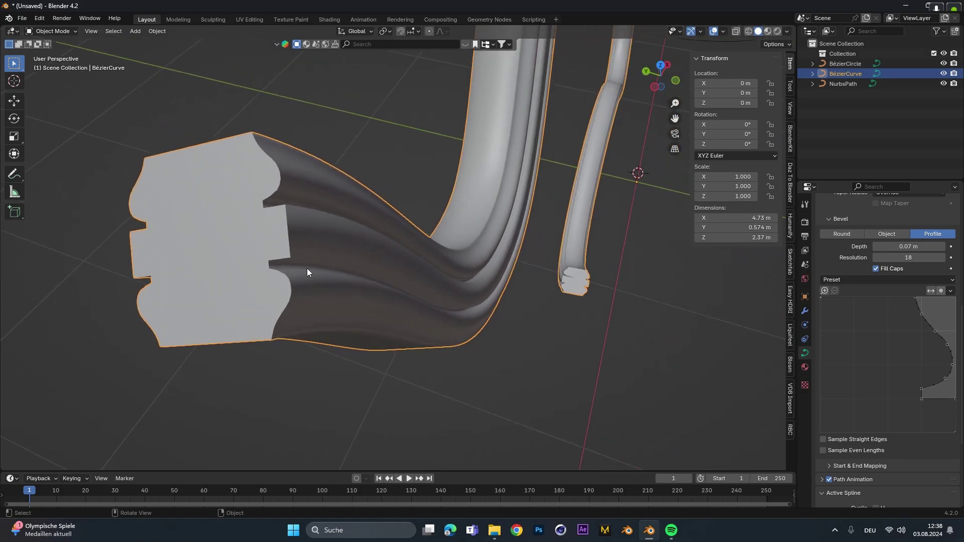
{"action": "mouse_move", "coordinate": [308, 272]}
{"action": "middle_mouse_down"}
{"action": "mouse_move", "coordinate": [398, 276]}
{"action": "mouse_move", "coordinate": [474, 233]}
{"action": "mouse_move", "coordinate": [501, 263]}
{"action": "middle_mouse_up"}
{"action": "scroll", "coordinate": [475, 233], "scroll_direction": "up", "scroll_amount": 2}
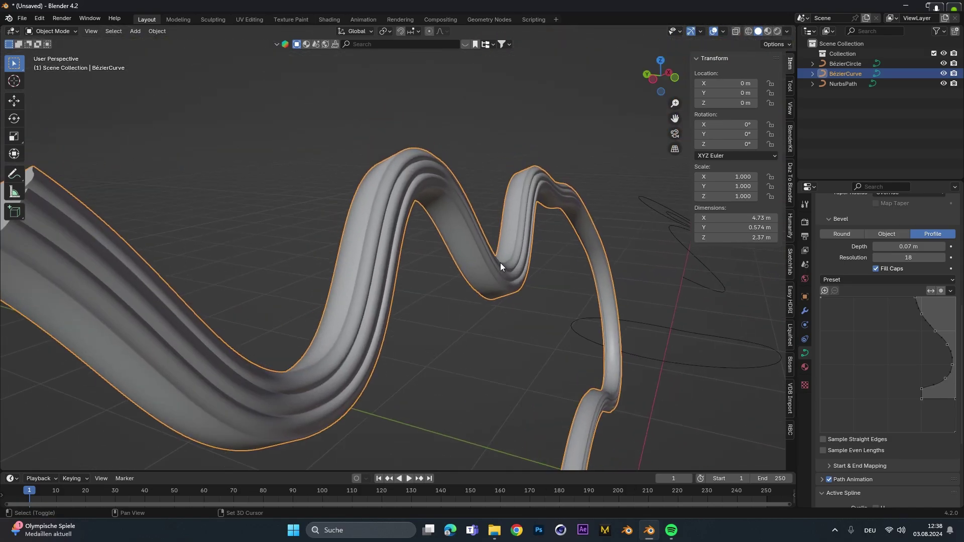
{"action": "scroll", "coordinate": [495, 274], "scroll_direction": "down", "scroll_amount": 4}
{"action": "scroll", "coordinate": [483, 270], "scroll_direction": "up", "scroll_amount": 2}
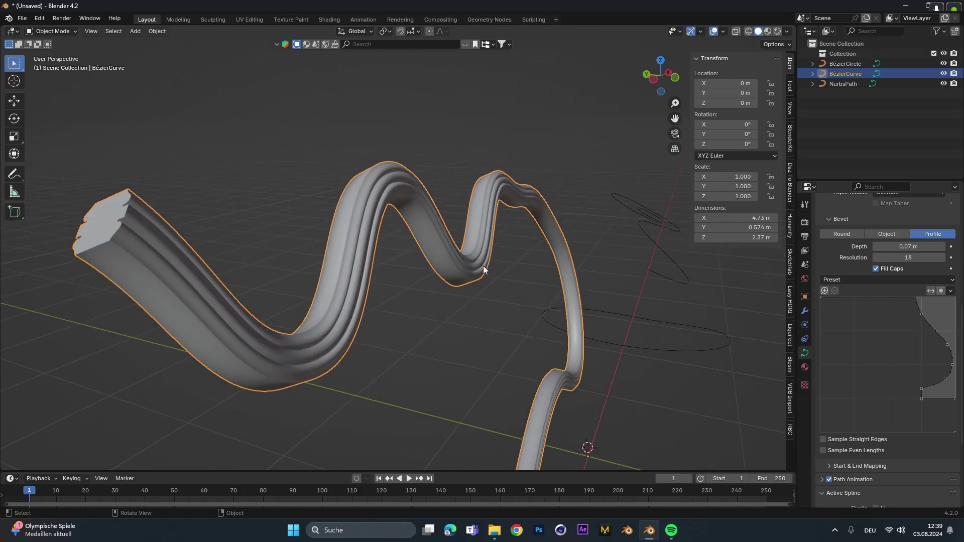
Set the bevel type of the new S-shaped Bézier curve to Object
{"action": "scroll", "coordinate": [483, 266], "scroll_direction": "up", "scroll_amount": 4}
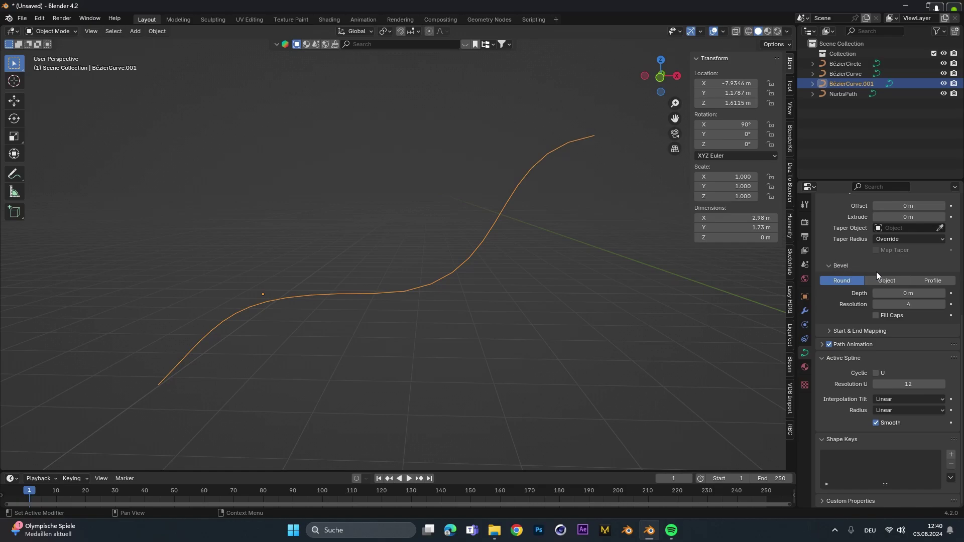
{"action": "left_click", "coordinate": [878, 283]}
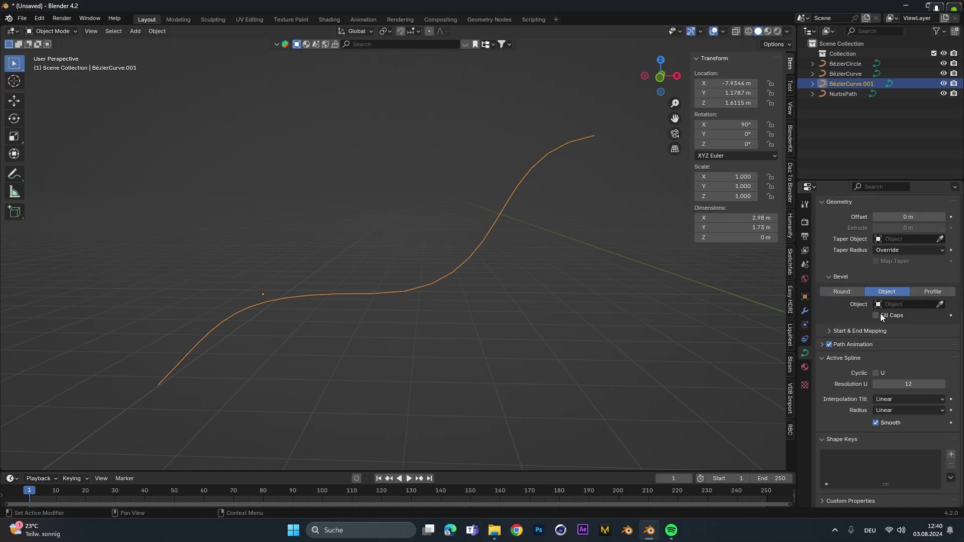
{"action": "scroll", "coordinate": [484, 333], "scroll_direction": "down", "scroll_amount": 3}
Add a Bézier circle, stand it upright at 90° about Y, and place it beside the curve
{"action": "key", "text": "shift+a"}
{"action": "mouse_move", "coordinate": [469, 276]}
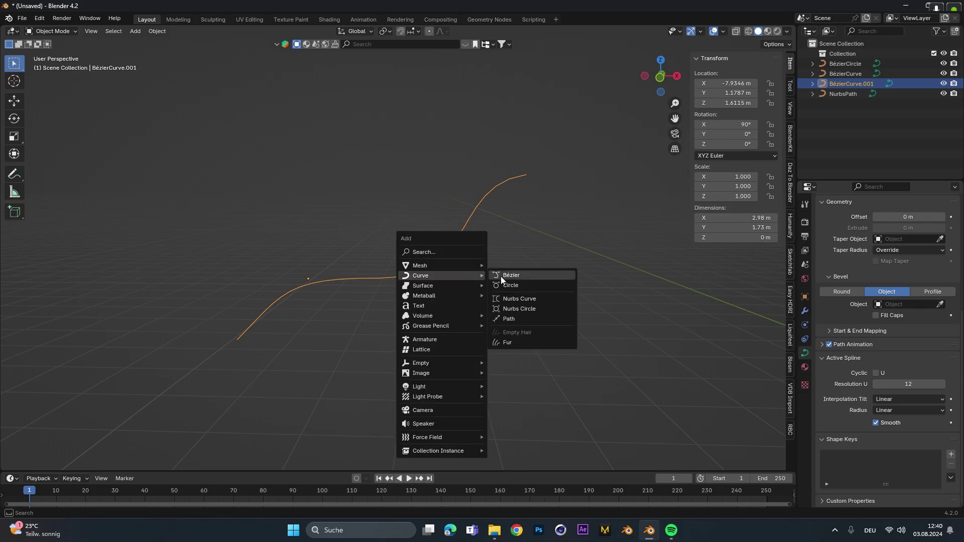
{"action": "left_click", "coordinate": [507, 286]}
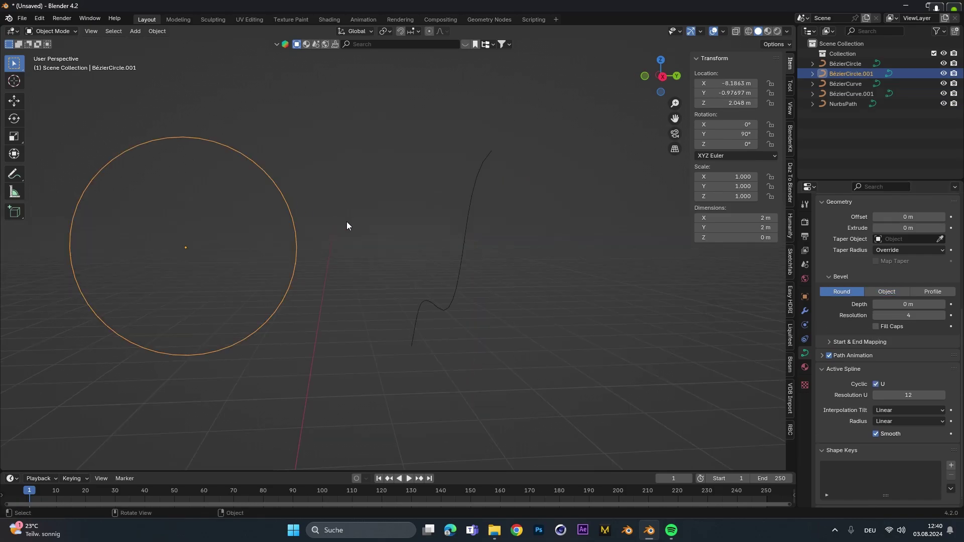
{"action": "middle_click_drag", "start_coordinate": [330, 208], "coordinate": [400, 245], "text": "shift"}
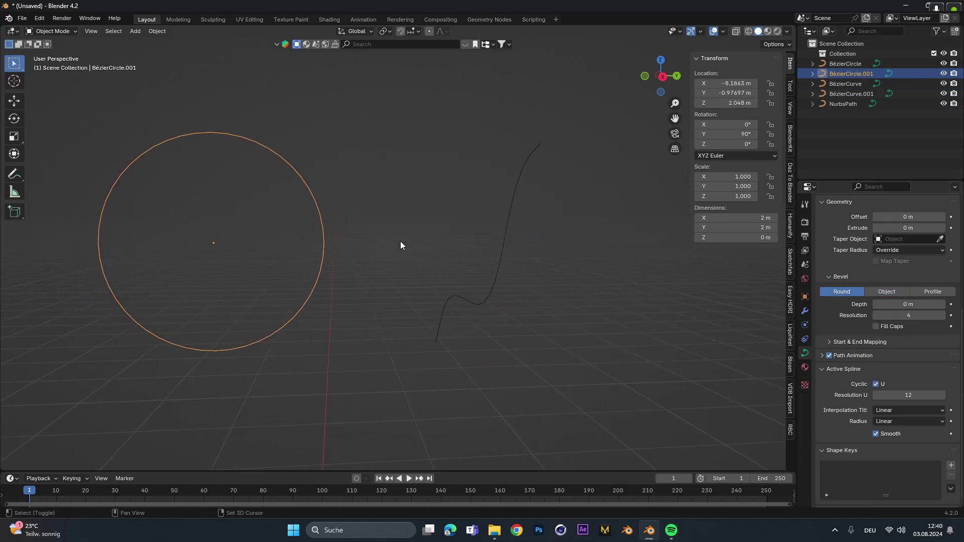
Assign BézierCircle.001 as the bevel object of the S-shaped curve and view the resulting tube
{"action": "left_click", "coordinate": [506, 229]}
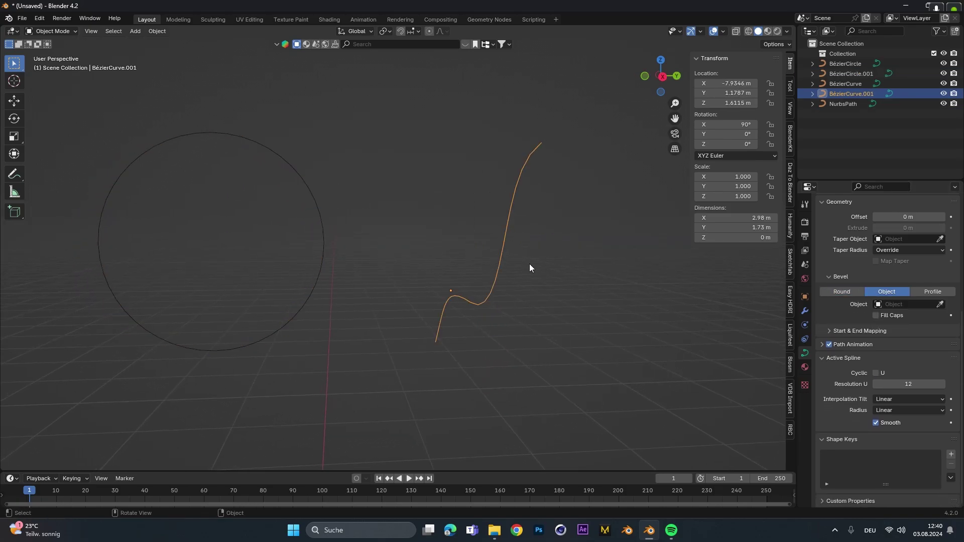
{"action": "left_click", "coordinate": [940, 305]}
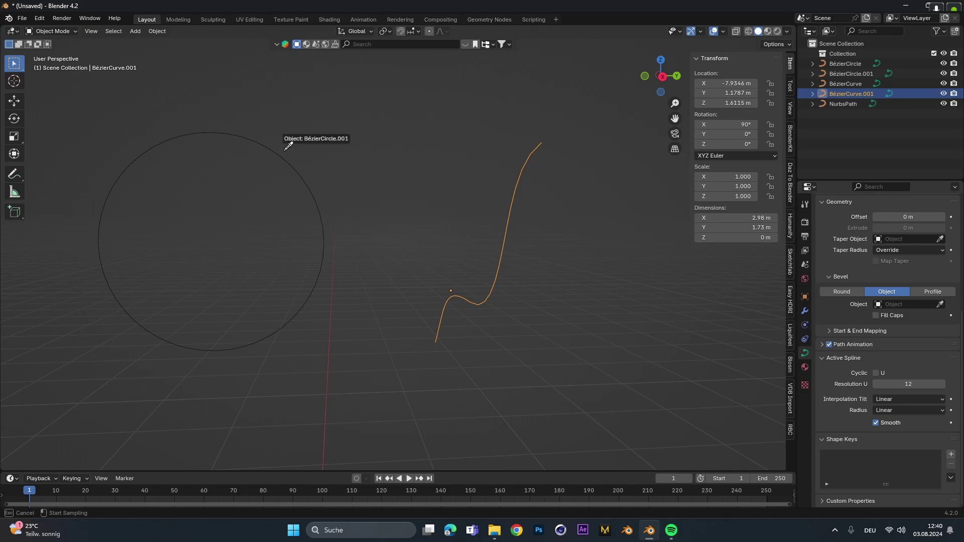
{"action": "left_click", "coordinate": [288, 146]}
{"action": "middle_click_drag", "start_coordinate": [285, 150], "coordinate": [391, 250]}
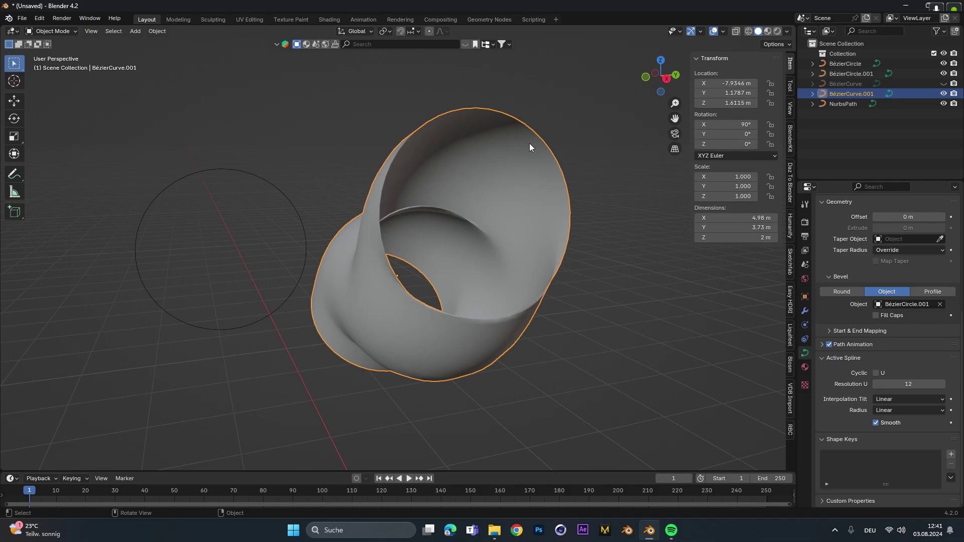
Scale the upright Bézier circle down to about 0.098 and move it close to the end of the S-shaped tube
{"action": "left_click", "coordinate": [273, 188]}
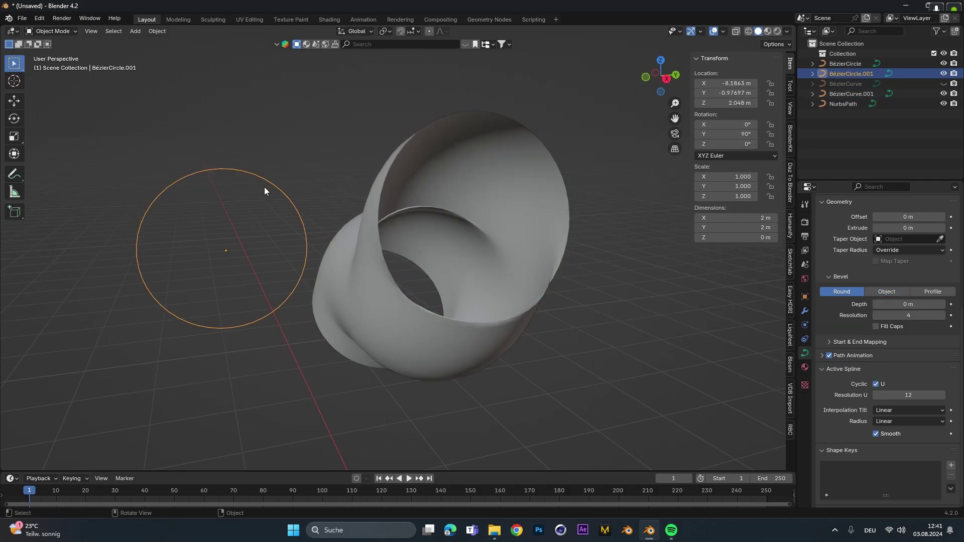
{"action": "key", "text": "s"}
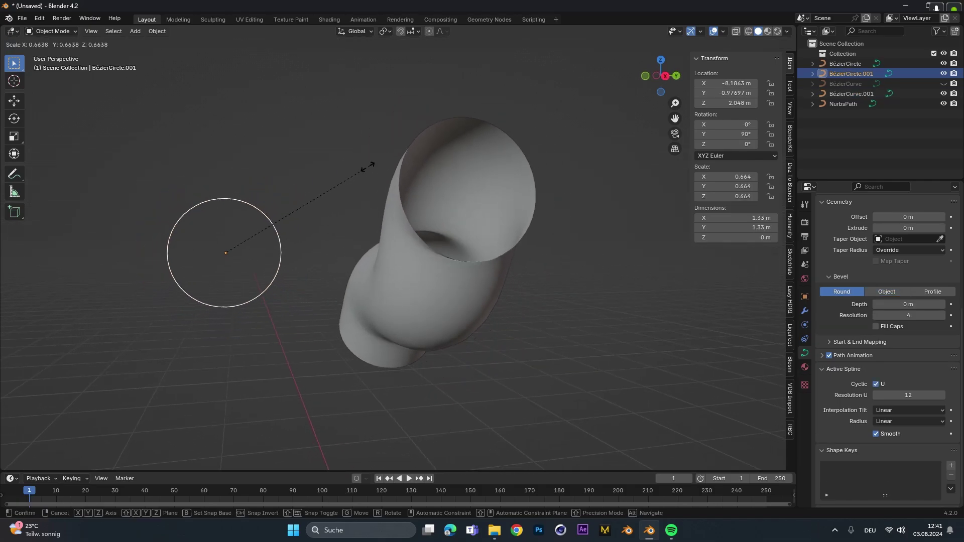
{"action": "left_click", "coordinate": [246, 240]}
{"action": "key", "text": "g"}
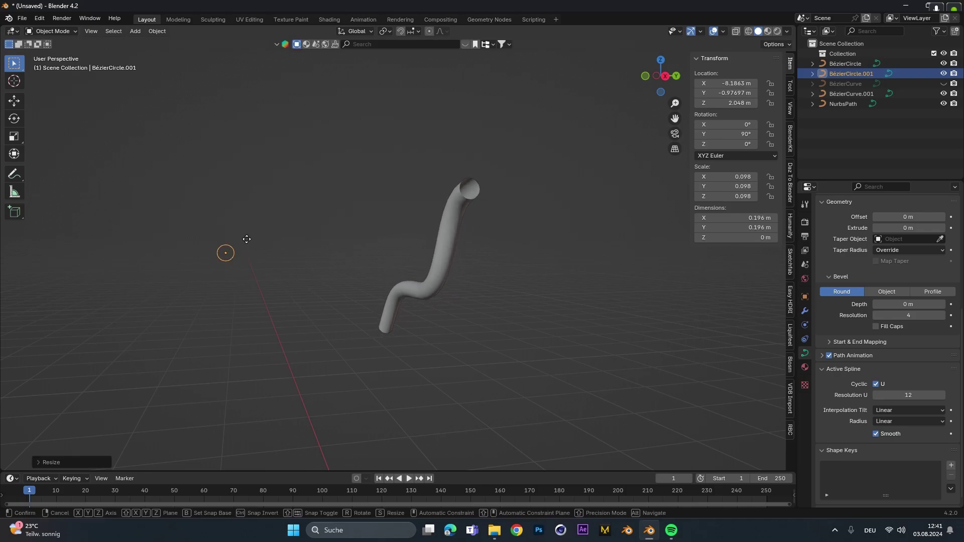
{"action": "left_click", "coordinate": [412, 190]}
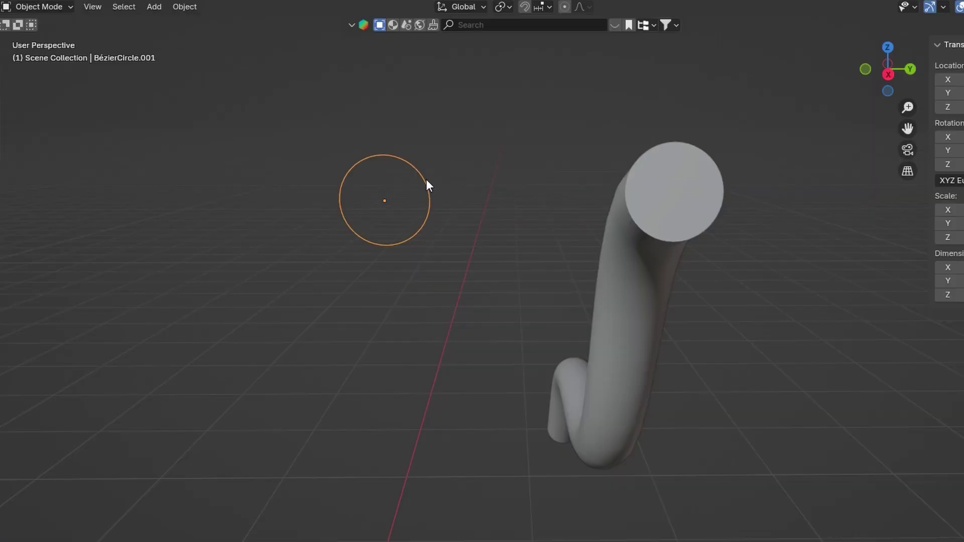
Widen the bevel circle by scaling its two side points apart, and lower its top point to form a crescent profile
{"action": "key", "text": "Tab"}
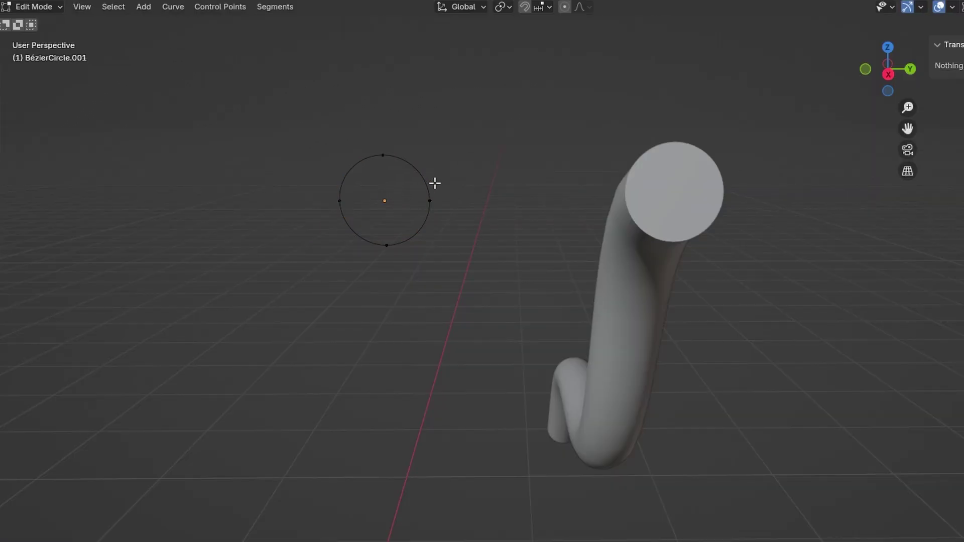
{"action": "left_click_drag", "start_coordinate": [316, 187], "coordinate": [445, 220]}
{"action": "key", "text": "s"}
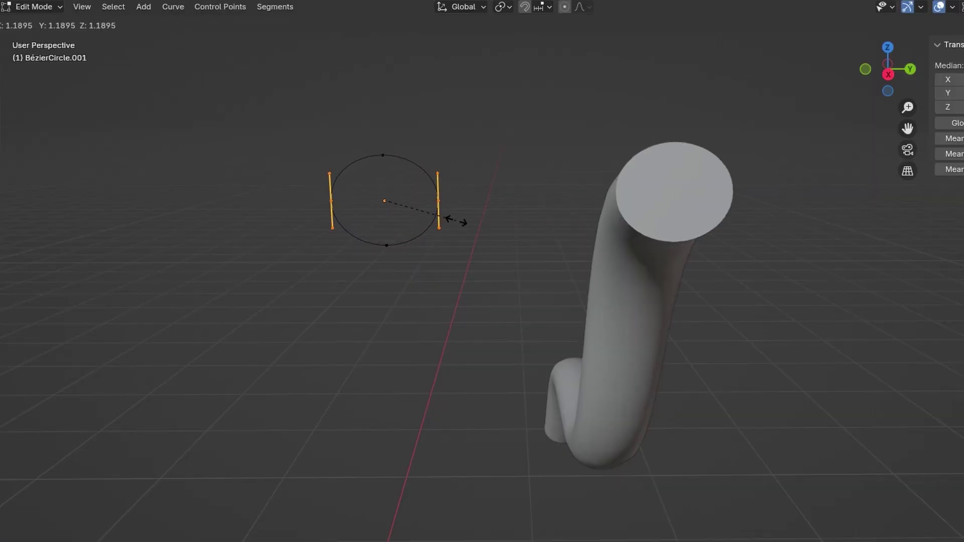
{"action": "left_click", "coordinate": [474, 222]}
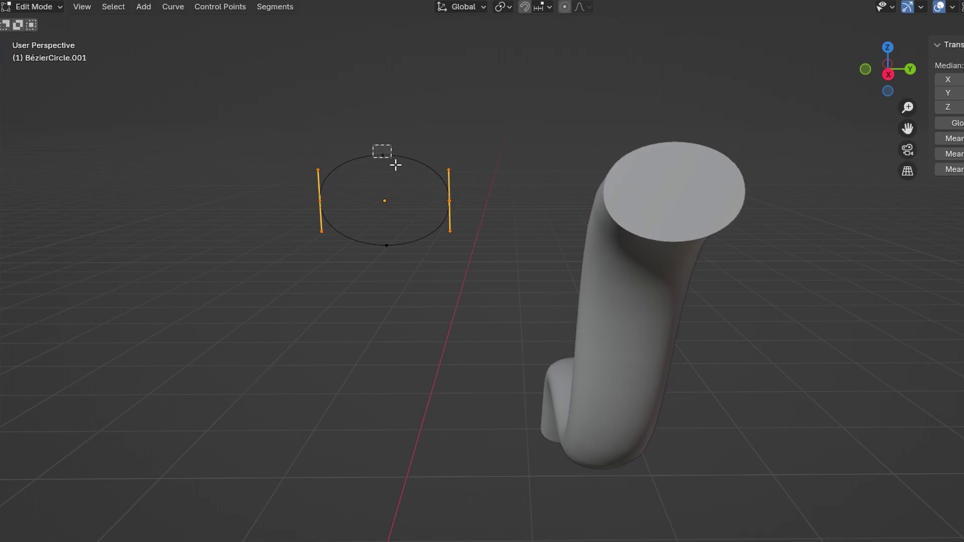
{"action": "left_click", "coordinate": [382, 152]}
{"action": "key", "text": "g"}
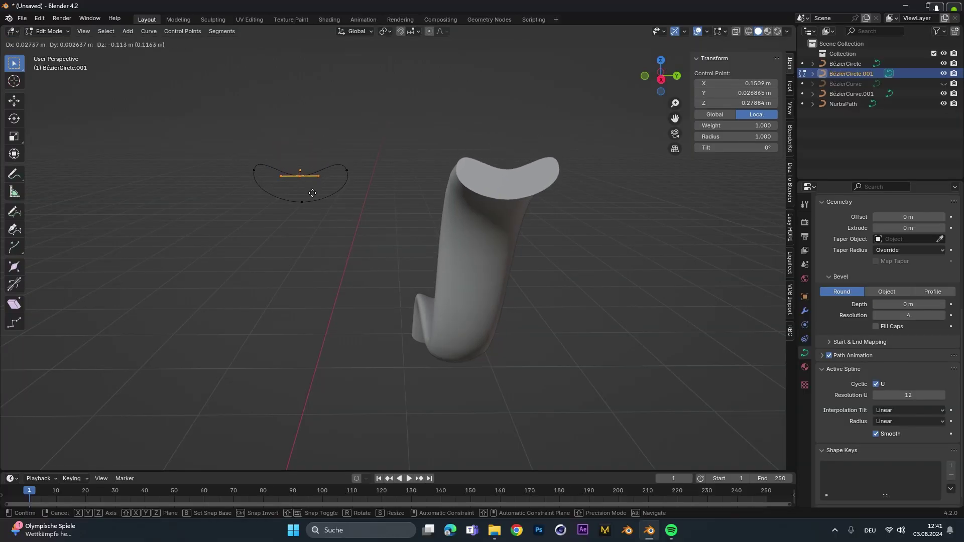
{"action": "left_click", "coordinate": [312, 195]}
Subdivide the crescent profile's segment between the top-middle point and the left side point with 2 cuts
{"action": "middle_click_drag", "start_coordinate": [532, 158], "coordinate": [472, 227]}
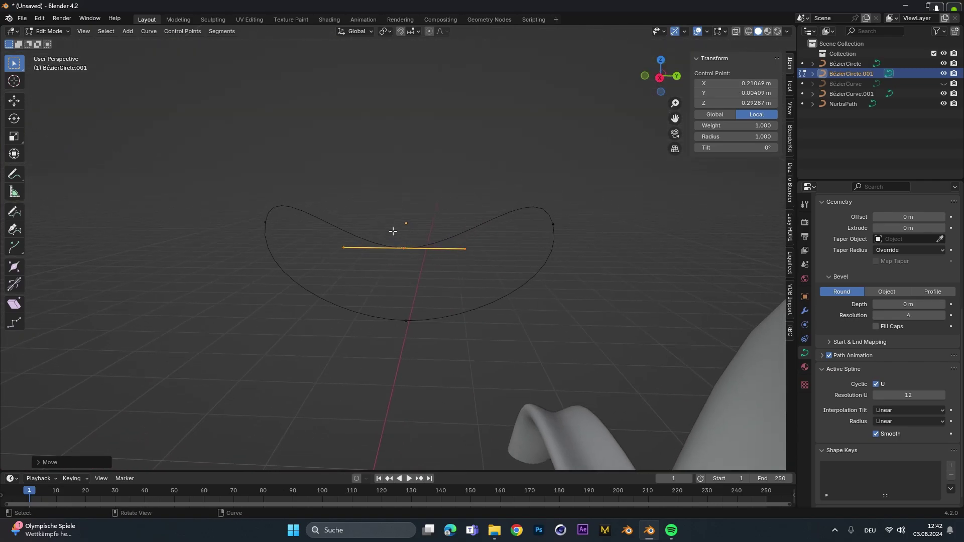
{"action": "left_click", "coordinate": [265, 222], "text": "shift"}
{"action": "right_click", "coordinate": [318, 221]}
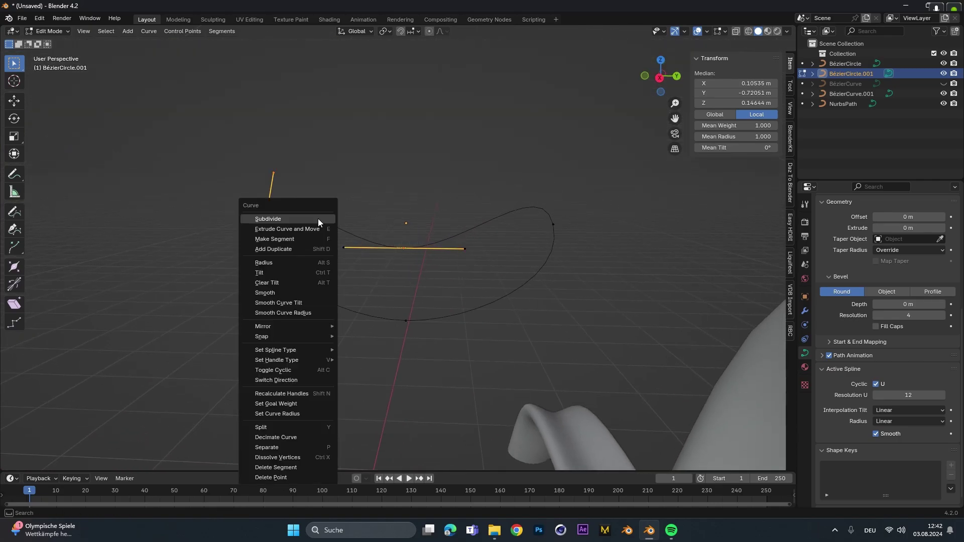
{"action": "left_click", "coordinate": [292, 220]}
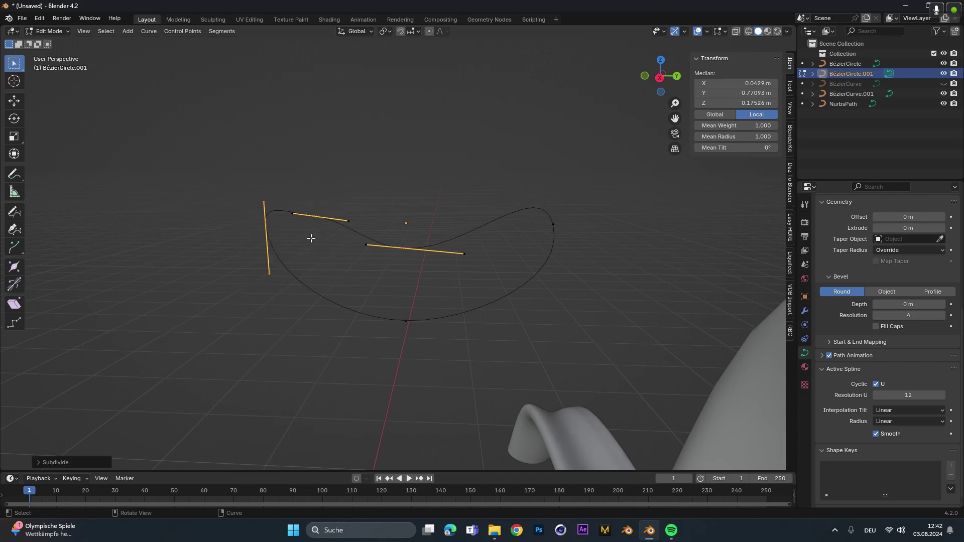
{"action": "left_click", "coordinate": [38, 462]}
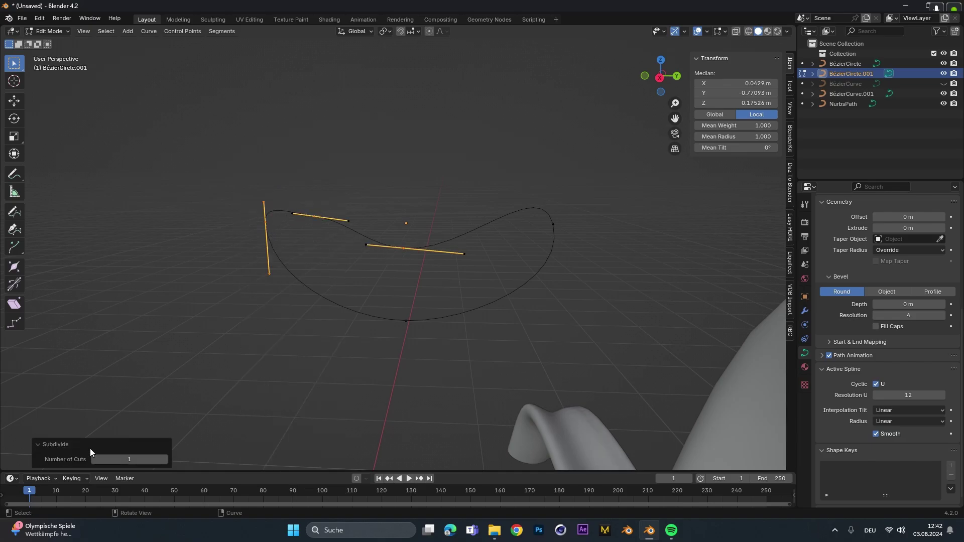
{"action": "left_click", "coordinate": [164, 459]}
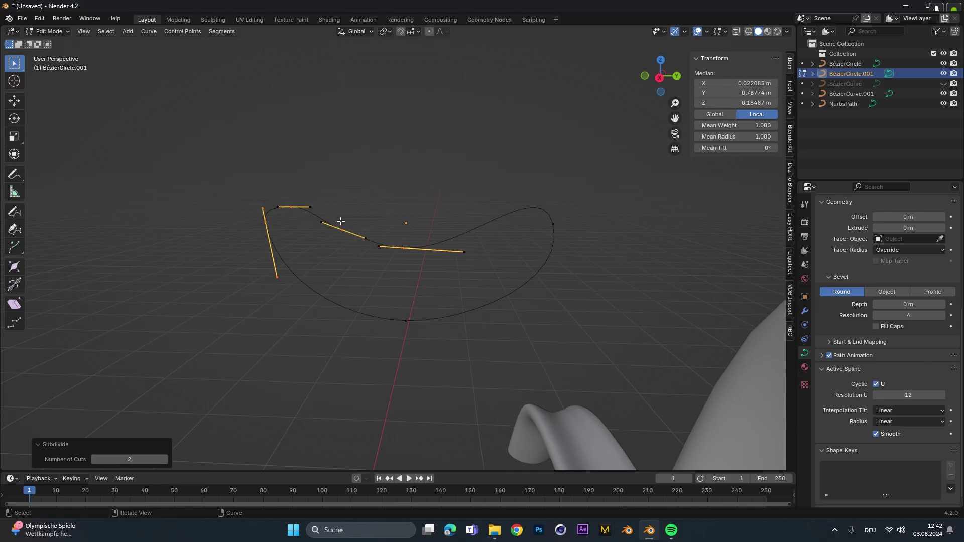
Move the new points and the top-middle point to shape the left half of the profile's upper edge into a wave
{"action": "left_click", "coordinate": [287, 219]}
{"action": "key", "text": "g"}
{"action": "right_click", "coordinate": [288, 188]}
{"action": "left_click", "coordinate": [345, 254]}
{"action": "key", "text": "g"}
{"action": "left_click", "coordinate": [363, 243]}
{"action": "left_click", "coordinate": [301, 220]}
{"action": "key", "text": "g"}
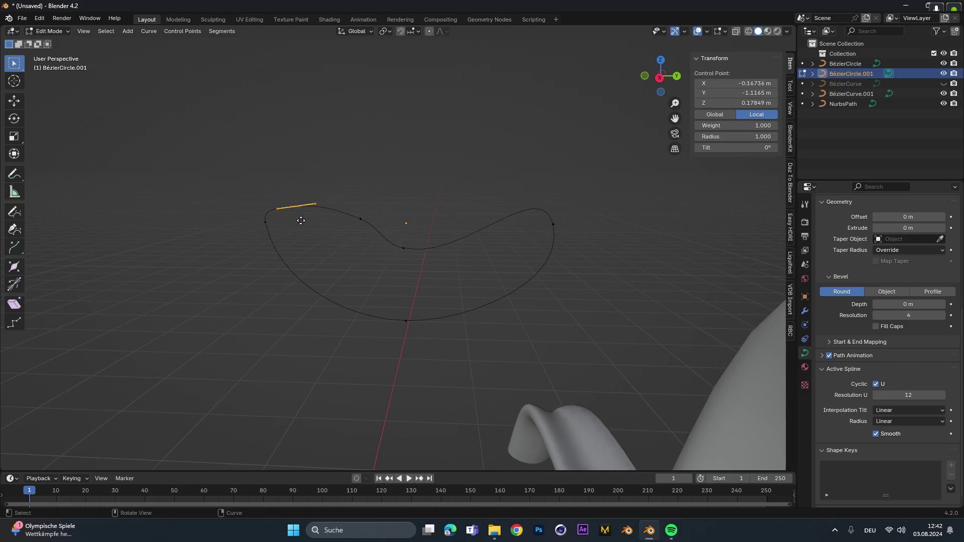
{"action": "left_click_drag", "start_coordinate": [300, 220], "coordinate": [344, 254]}
{"action": "key", "text": "g"}
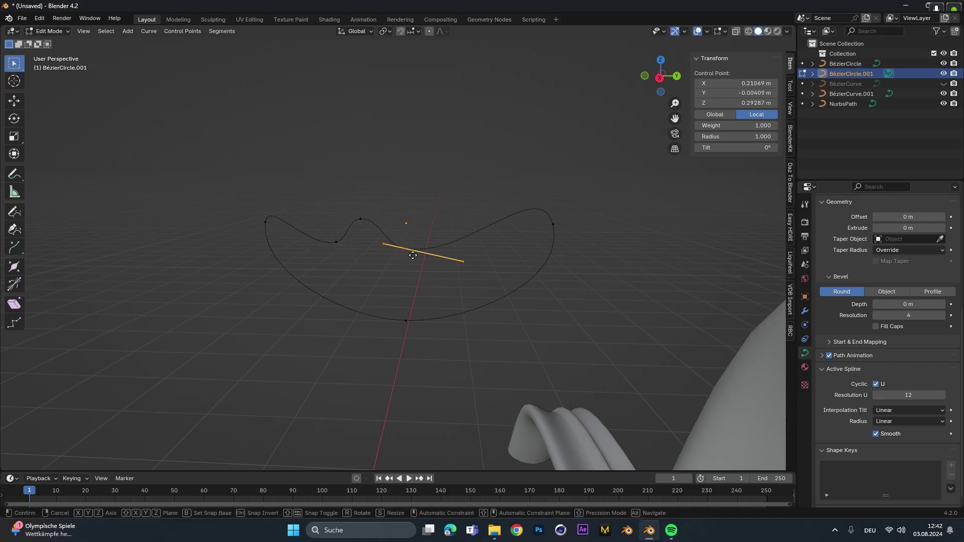
{"action": "left_click", "coordinate": [413, 255]}
Subdivide the profile's segment between the top-middle point and the right side point with 2 cuts
{"action": "left_click_drag", "start_coordinate": [542, 220], "coordinate": [572, 238]}
{"action": "right_click", "coordinate": [520, 215]}
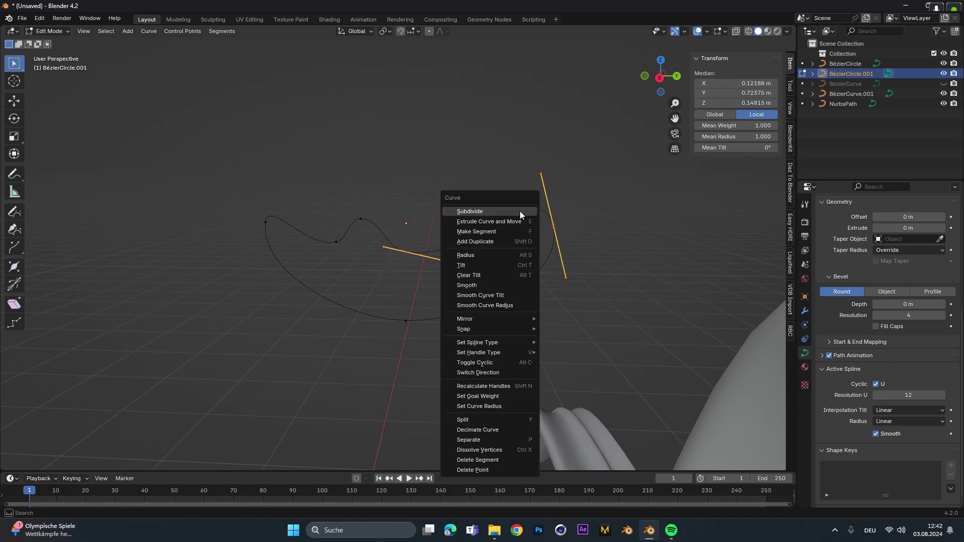
{"action": "left_click", "coordinate": [520, 213]}
{"action": "left_click", "coordinate": [165, 460]}
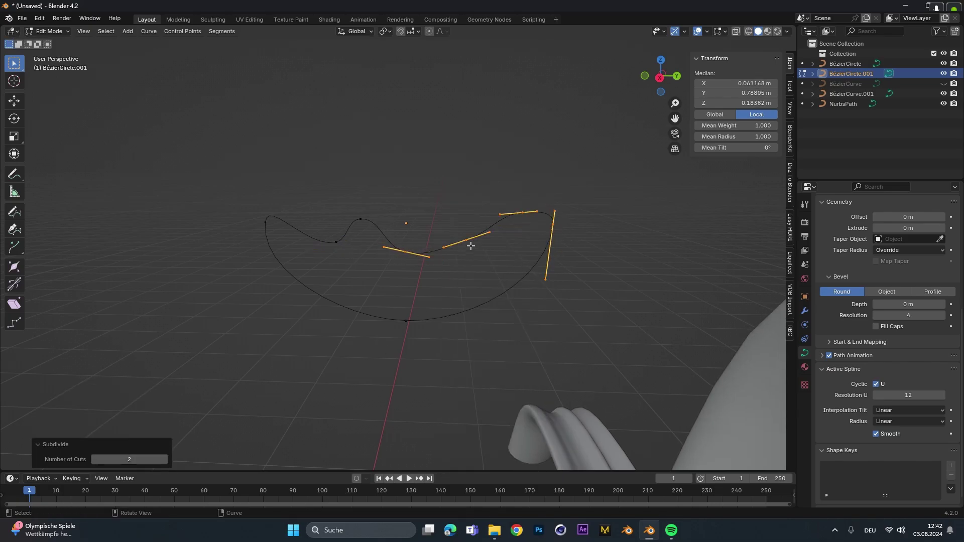
Raise the inner new point and lower the outer one to continue the wave across the profile's right half, then return to Object Mode
{"action": "left_click_drag", "start_coordinate": [460, 234], "coordinate": [471, 254]}
{"action": "key", "text": "g"}
{"action": "left_click", "coordinate": [462, 245]}
{"action": "left_click_drag", "start_coordinate": [513, 209], "coordinate": [532, 227]}
{"action": "key", "text": "g"}
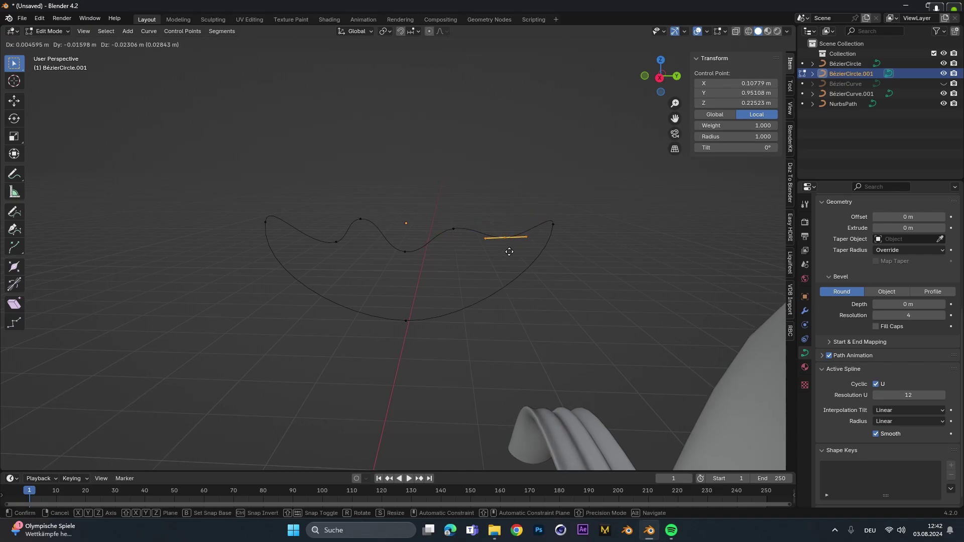
{"action": "left_click", "coordinate": [504, 253]}
{"action": "scroll", "coordinate": [507, 266], "scroll_direction": "down", "scroll_amount": 2}
{"action": "key", "text": "Tab"}
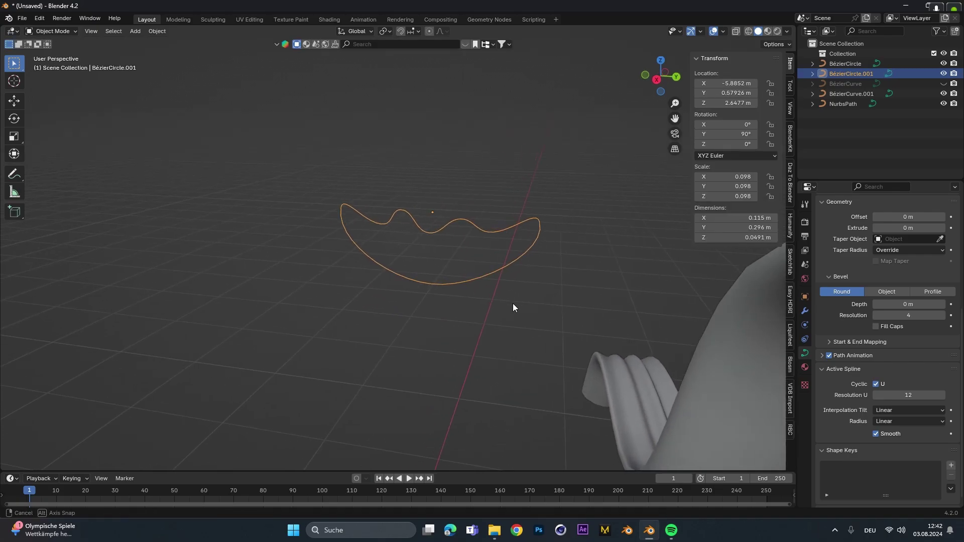
Select the ridged S-shaped curve and enable Fill Caps on its object bevel
{"action": "middle_click_drag", "start_coordinate": [523, 312], "coordinate": [358, 294]}
{"action": "middle_click_drag", "start_coordinate": [449, 300], "coordinate": [344, 160]}
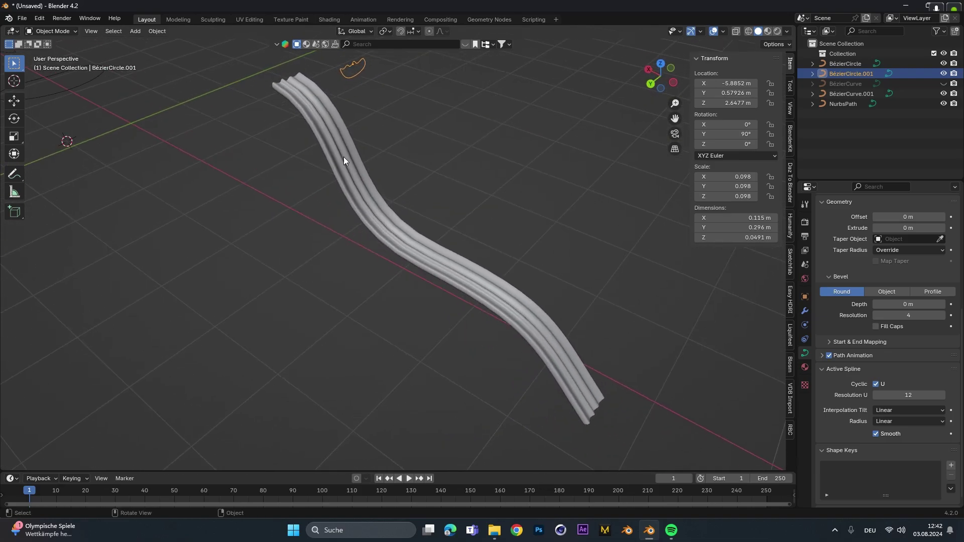
{"action": "middle_click_drag", "start_coordinate": [535, 309], "coordinate": [376, 208]}
{"action": "left_click", "coordinate": [482, 290]}
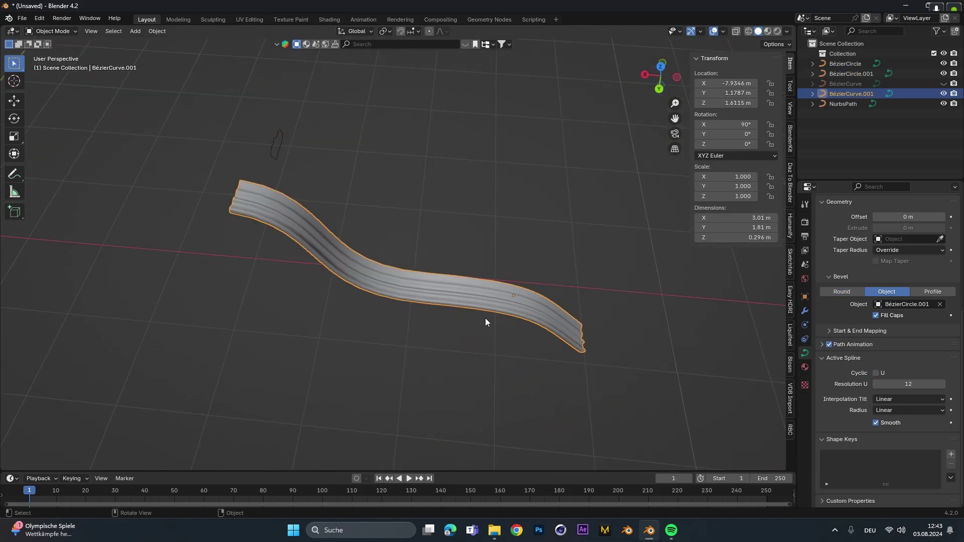
{"action": "scroll", "coordinate": [459, 303], "scroll_direction": "up", "scroll_amount": 2}
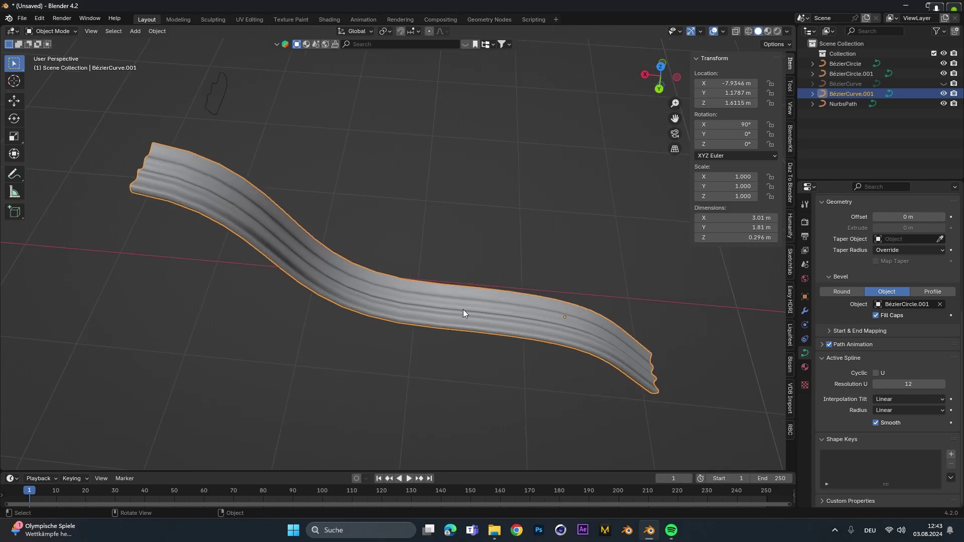
Taper the strand by shrinking one end point's radius to about 0.09 and enlarging the opposite end's radius to about 2.18
{"action": "key", "text": "Tab"}
{"action": "middle_click_drag", "start_coordinate": [570, 353], "coordinate": [541, 319], "text": "shift"}
{"action": "middle_click_drag", "start_coordinate": [586, 390], "coordinate": [560, 368]}
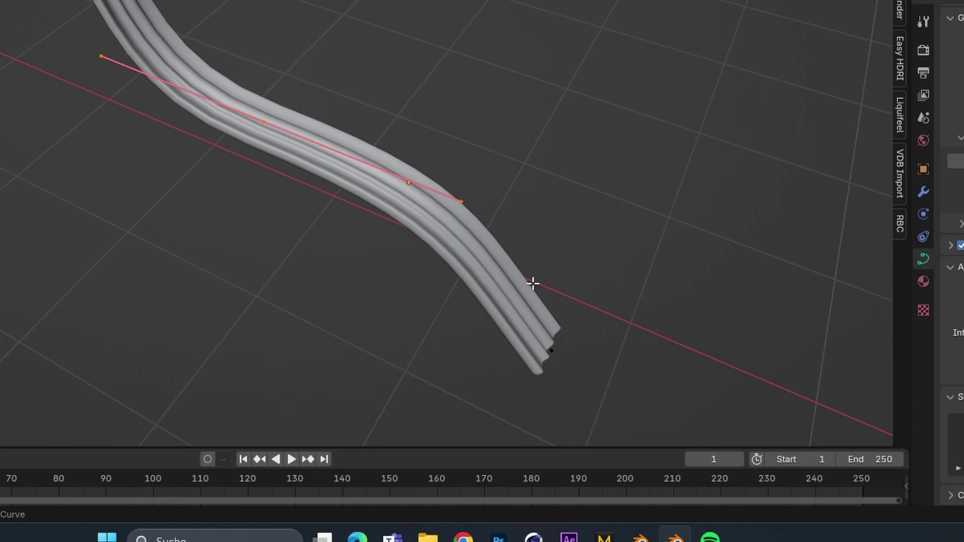
{"action": "left_click_drag", "start_coordinate": [565, 357], "coordinate": [584, 368]}
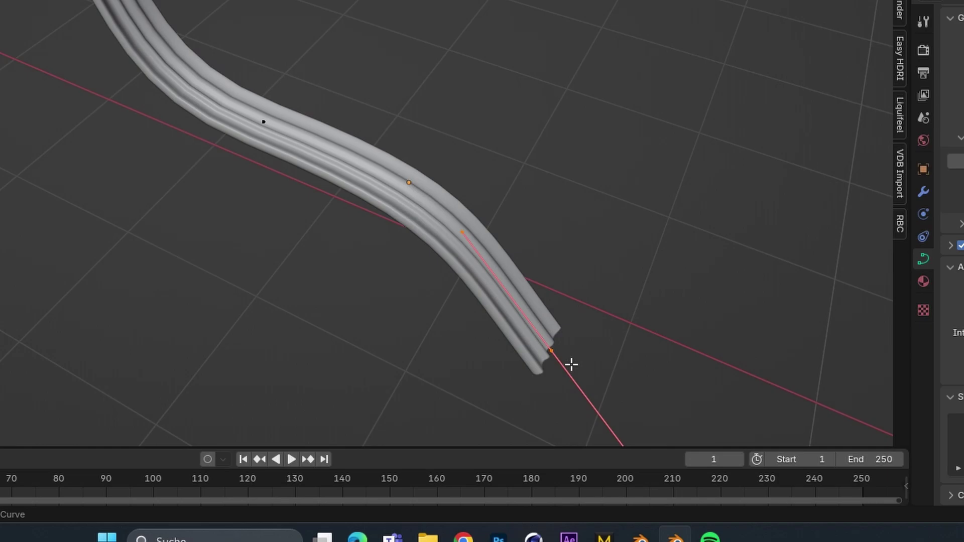
{"action": "key", "text": "alt+s"}
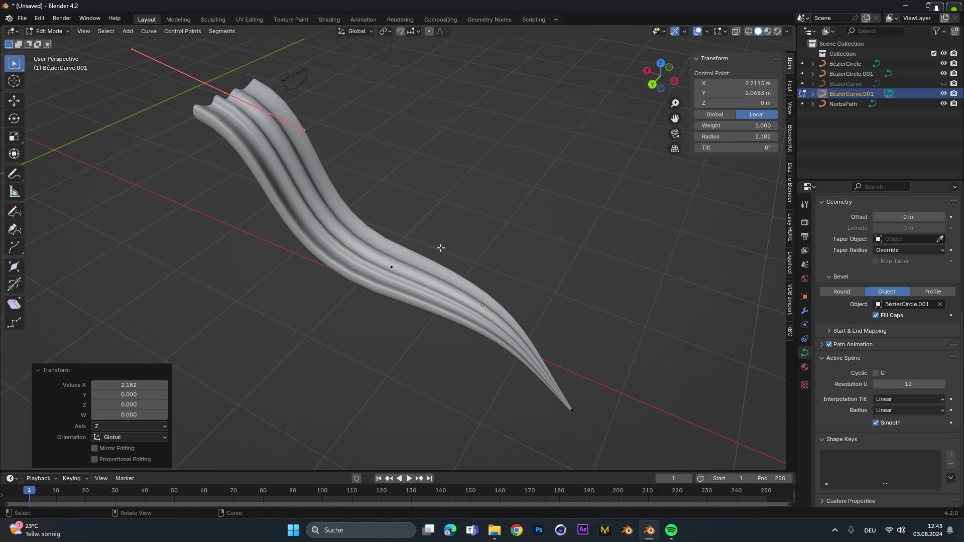
{"action": "key", "text": "Tab"}
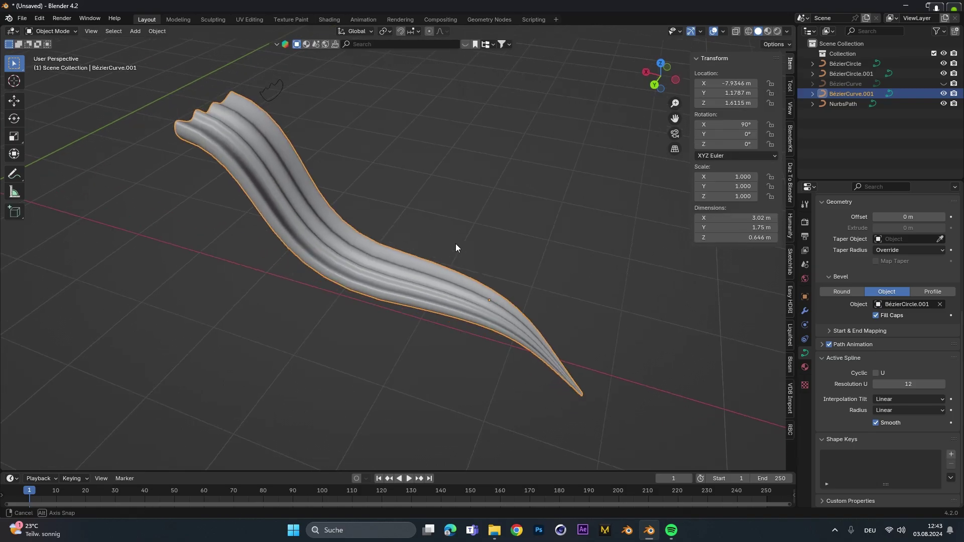
Duplicate the tapered strand and place the copy beside the original, about 0.37 m away along negative Y
{"action": "middle_click_drag", "start_coordinate": [456, 243], "coordinate": [392, 204]}
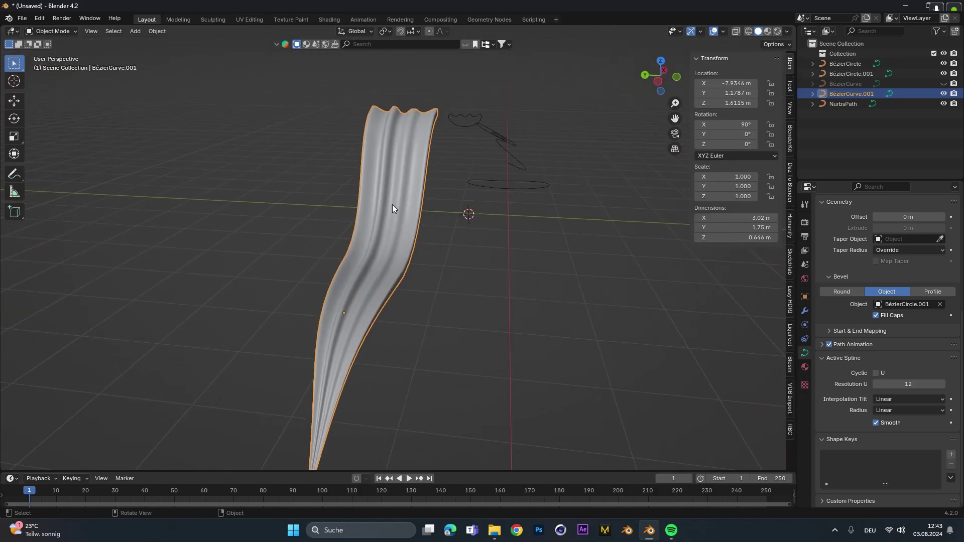
{"action": "key", "text": "shift+d"}
{"action": "left_click", "coordinate": [453, 211]}
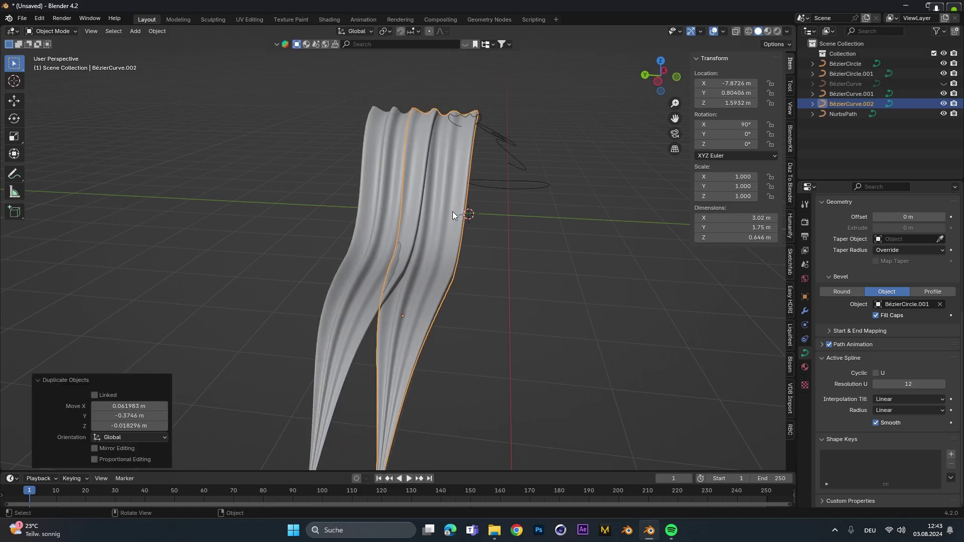
Reshape the duplicated strand by moving its middle control point and bending its thin tip toward the original strand
{"action": "key", "text": "Tab"}
{"action": "middle_click_drag", "start_coordinate": [453, 212], "coordinate": [382, 259]}
{"action": "left_click", "coordinate": [418, 263]}
{"action": "key", "text": "g"}
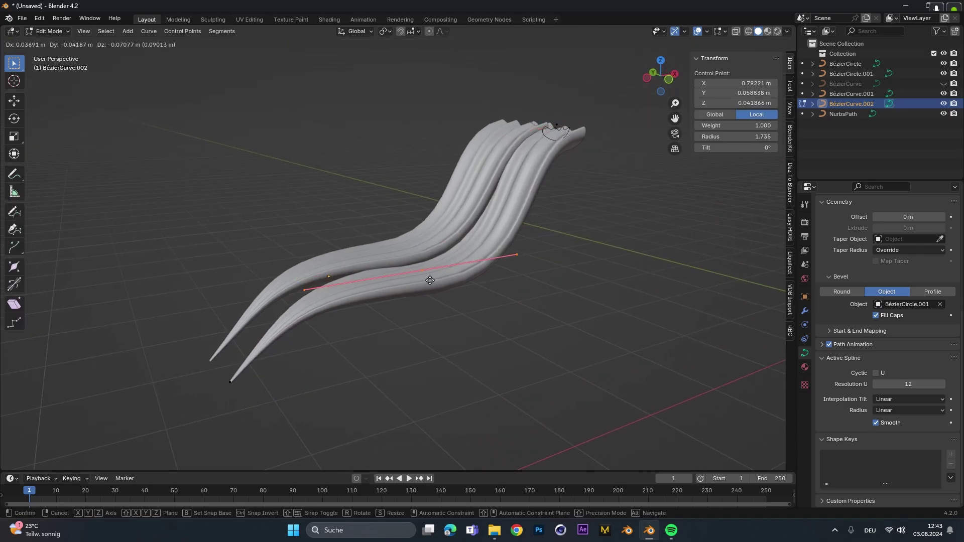
{"action": "left_click", "coordinate": [428, 281]}
{"action": "left_click_drag", "start_coordinate": [221, 383], "coordinate": [258, 407]}
{"action": "key", "text": "g"}
{"action": "left_click", "coordinate": [306, 405]}
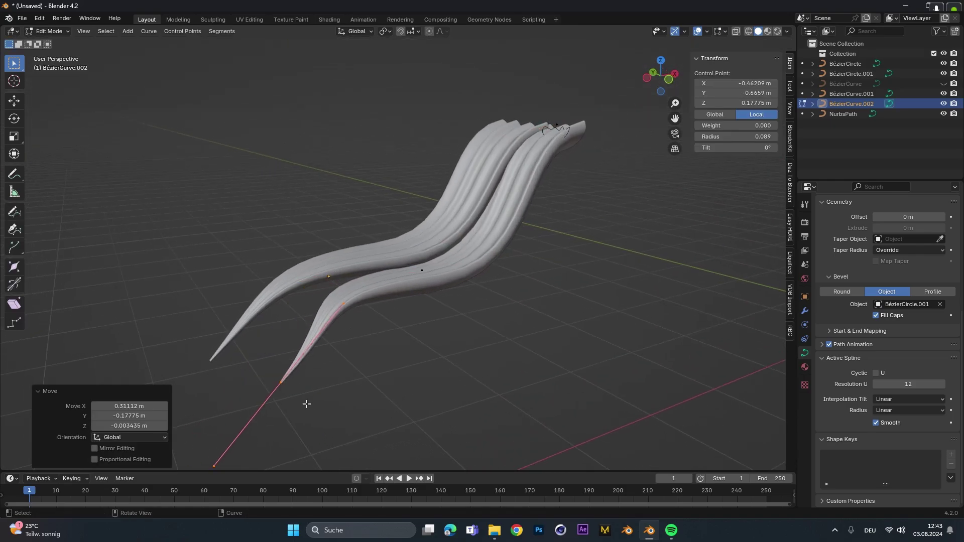
{"action": "middle_click_drag", "start_coordinate": [306, 404], "coordinate": [388, 392]}
{"action": "key", "text": "g"}
{"action": "left_click", "coordinate": [312, 422]}
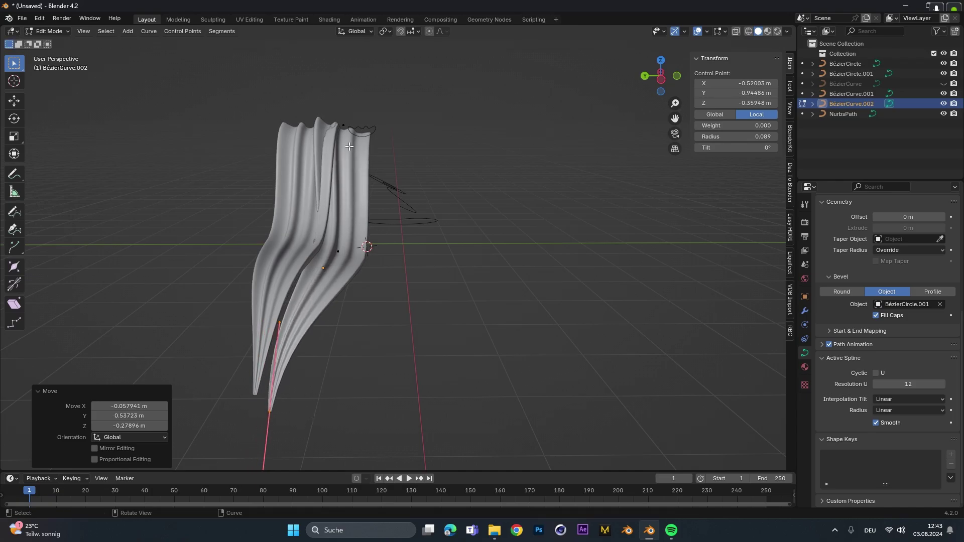
{"action": "middle_click_drag", "start_coordinate": [336, 100], "coordinate": [342, 132]}
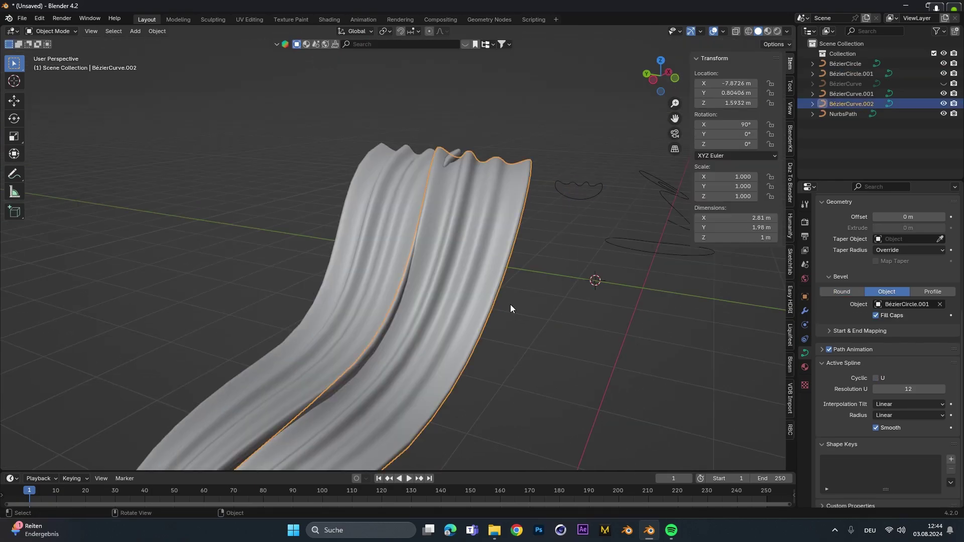
Inspect the two strands, then unhide the original wavy BézierCurve with the profile bevel and select it
{"action": "middle_click_drag", "start_coordinate": [511, 304], "coordinate": [588, 210], "text": "shift"}
{"action": "left_click", "coordinate": [376, 257]}
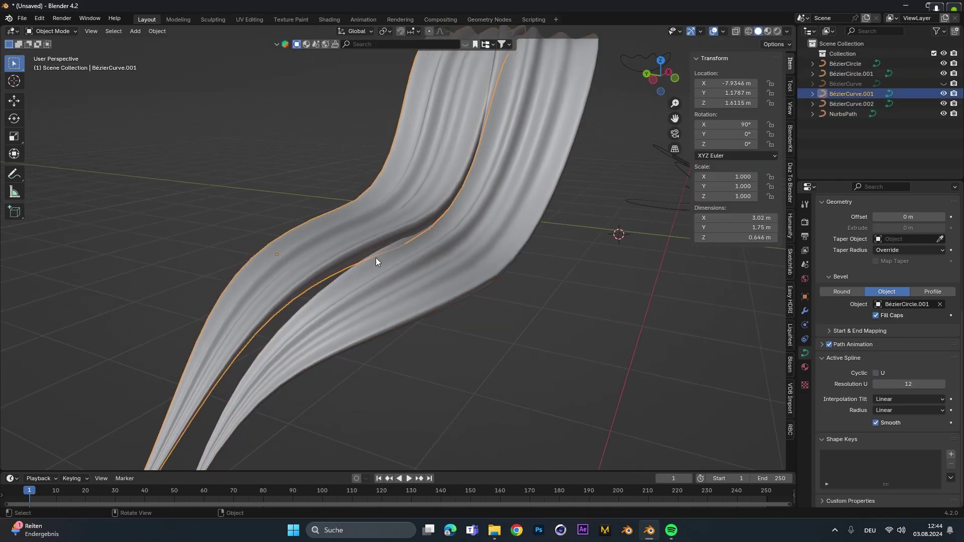
{"action": "scroll", "coordinate": [375, 258], "scroll_direction": "down", "scroll_amount": 2}
{"action": "middle_click_drag", "start_coordinate": [402, 261], "coordinate": [323, 322]}
{"action": "left_click", "coordinate": [408, 237]}
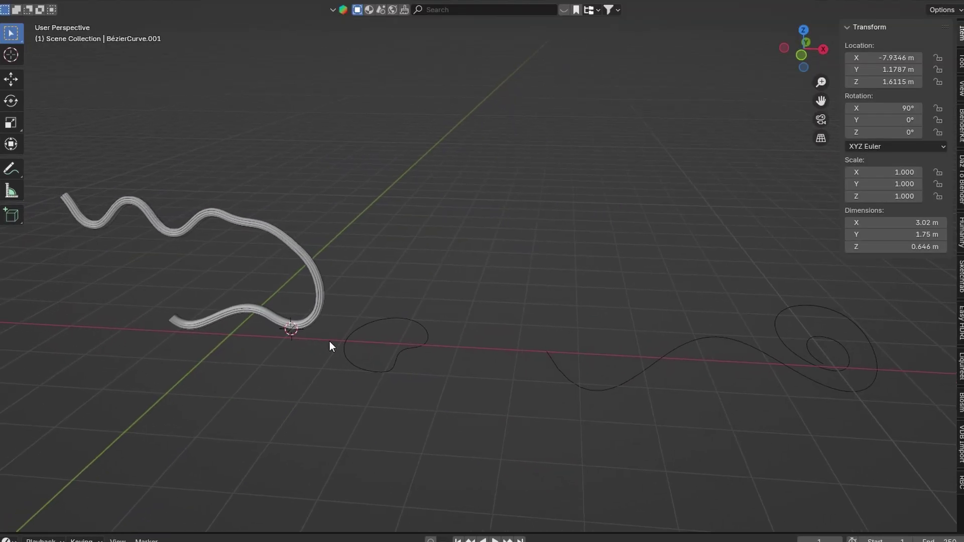
{"action": "middle_click_drag", "start_coordinate": [329, 341], "coordinate": [617, 359], "text": "shift"}
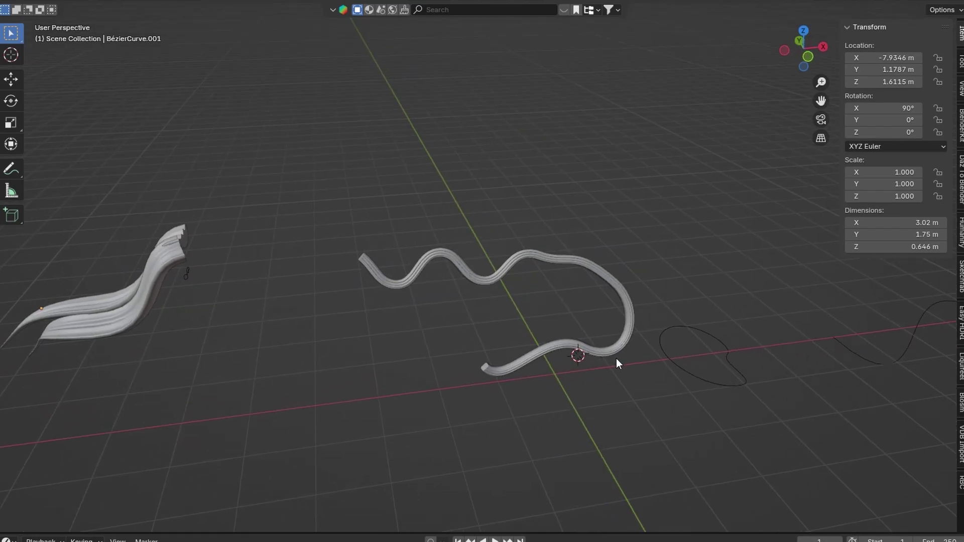
{"action": "scroll", "coordinate": [608, 358], "scroll_direction": "down", "scroll_amount": 2}
{"action": "left_click", "coordinate": [585, 333]}
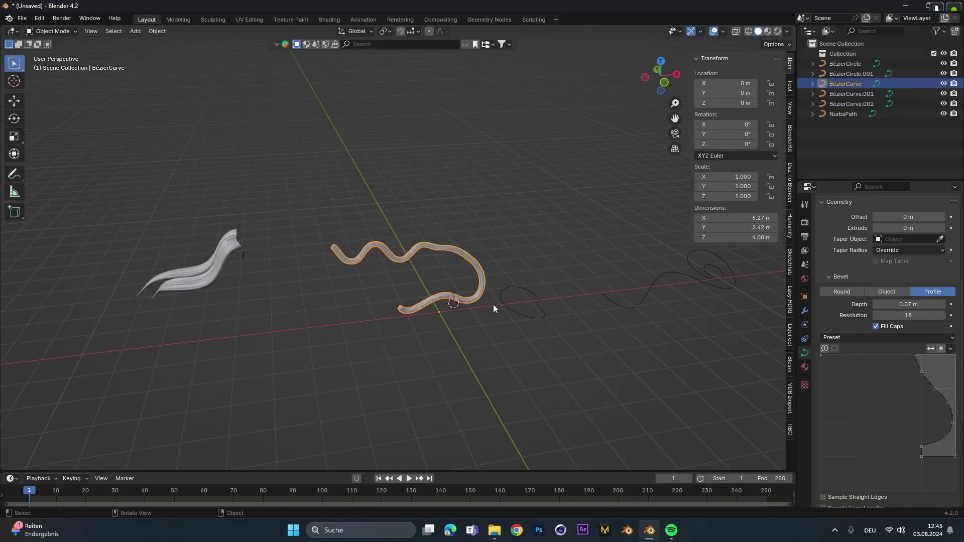
{"action": "middle_click_drag", "start_coordinate": [493, 304], "coordinate": [505, 325]}
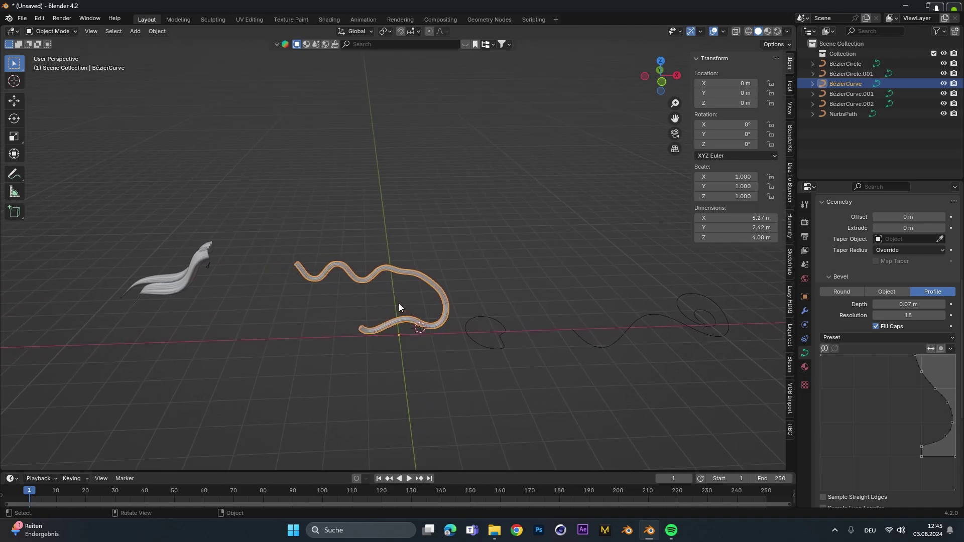